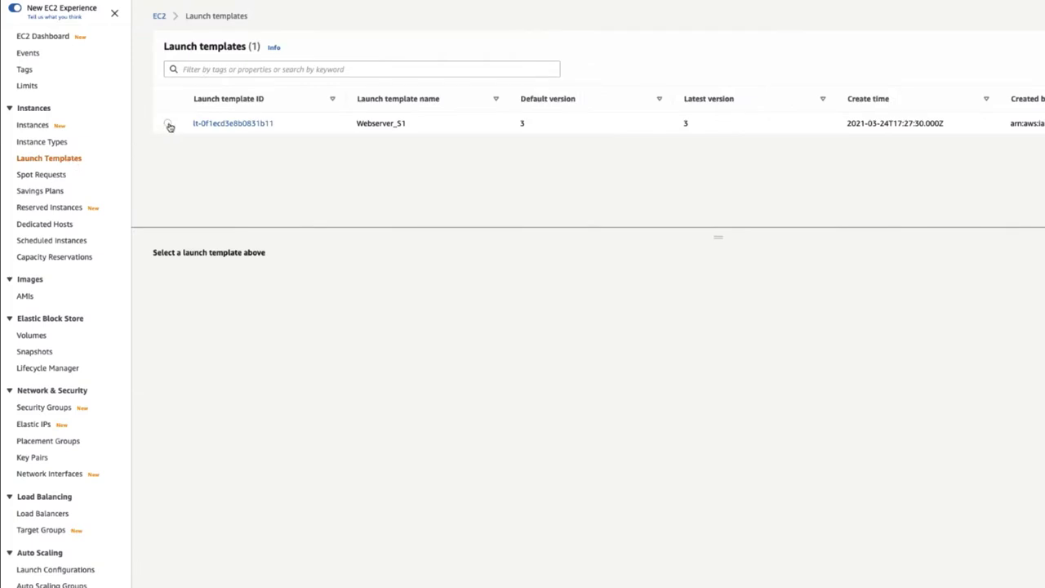
# Step: Select the Webserver_S1 launch template and review its Advanced details user data script that starts the SentinelOne agent
pyautogui.click(167, 124)
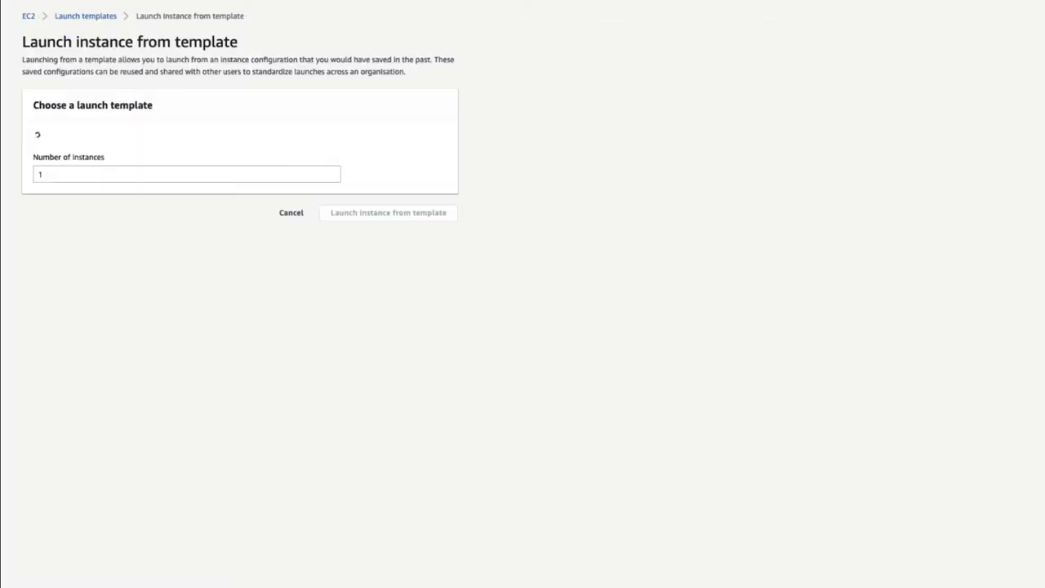
pyautogui.scroll(-10, 541, 454)
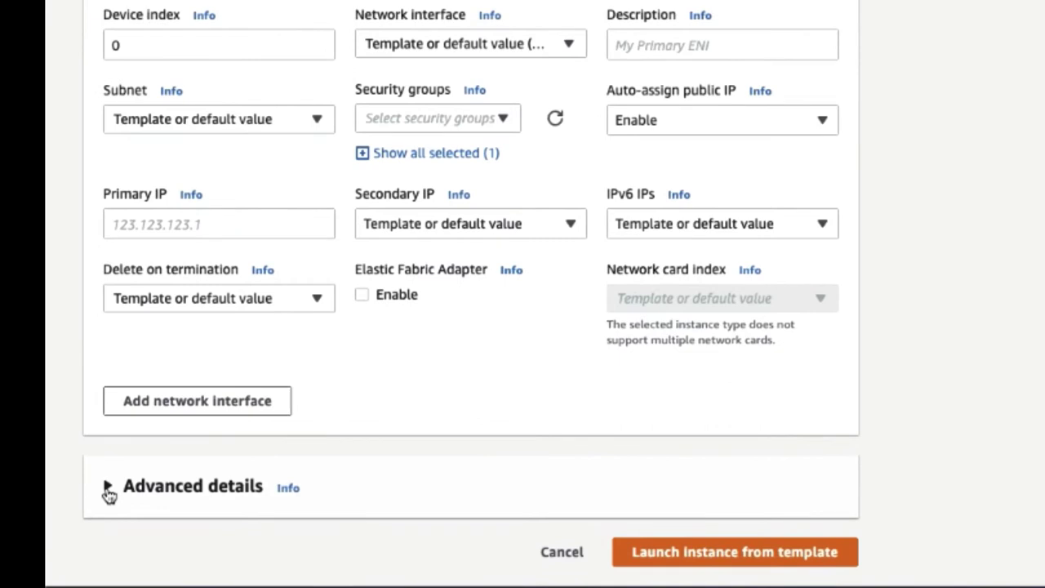
pyautogui.click(108, 488)
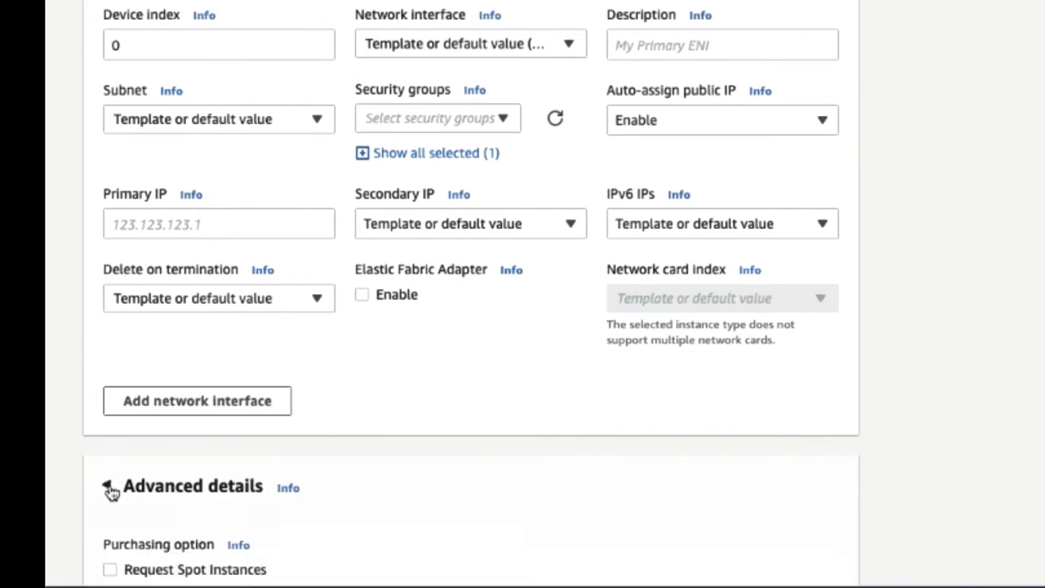
pyautogui.scroll(-15, 814, 436)
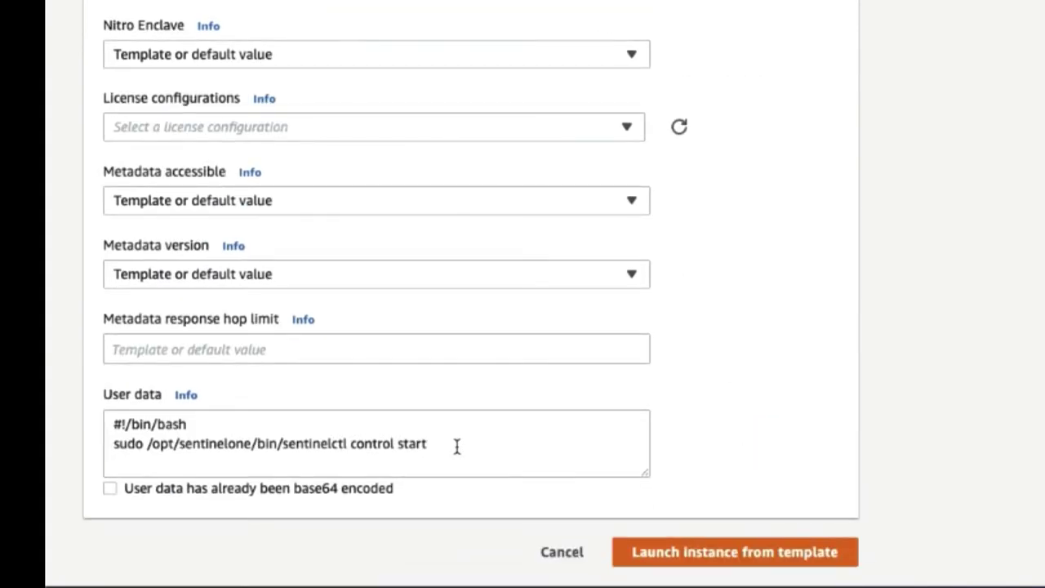
pyautogui.moveTo(455, 443); pyautogui.dragTo(114, 424)
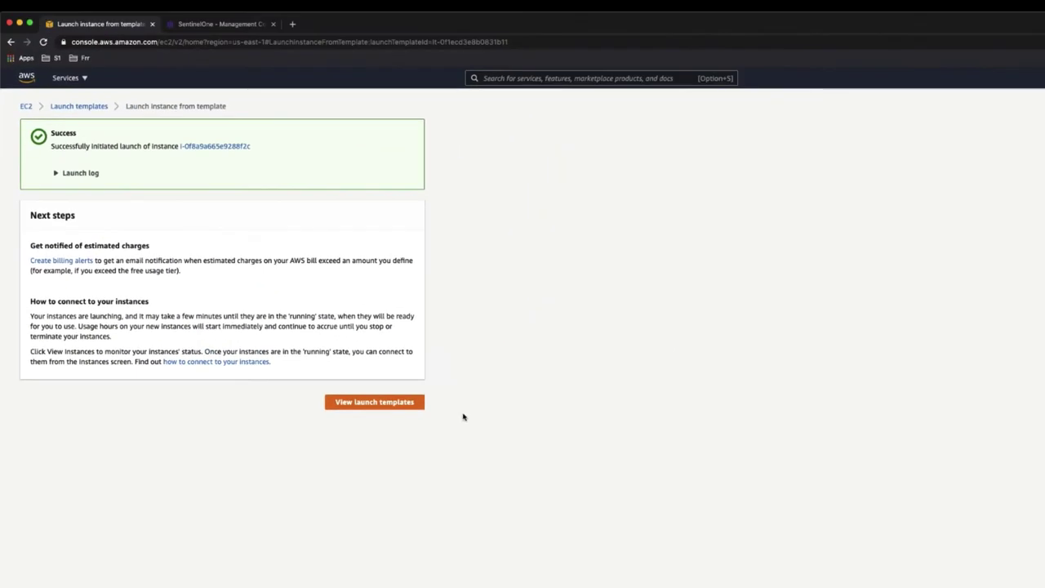
# Step: Return to the launch templates list, then switch to the SentinelOne Management Console
pyautogui.click(363, 398)
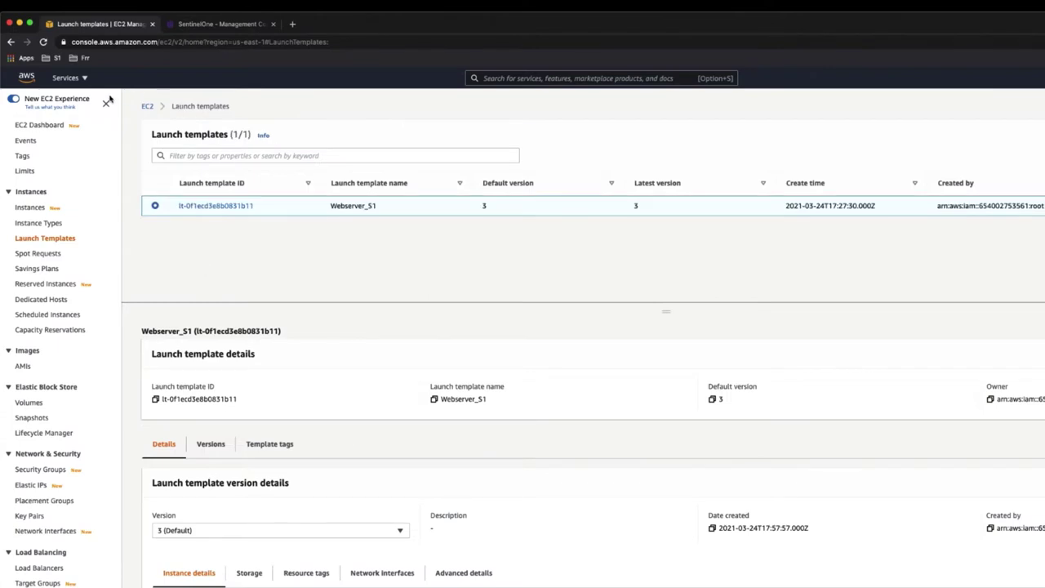
pyautogui.click(201, 27)
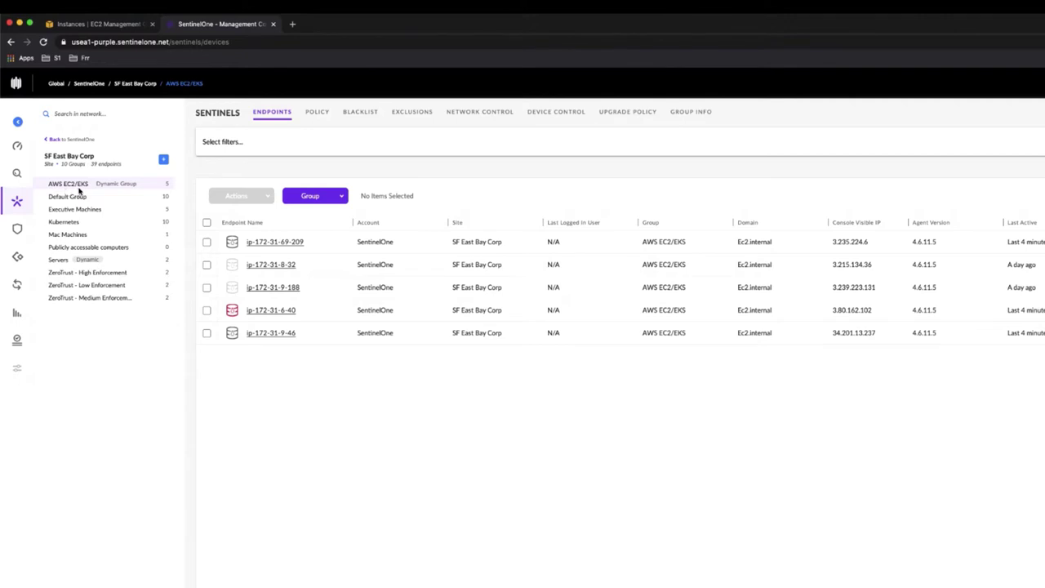
# Step: After ip-172-31-9-46 appears as the fifth AWS EC2/EKS endpoint, show the group's Detect-only policy
pyautogui.click(317, 112)
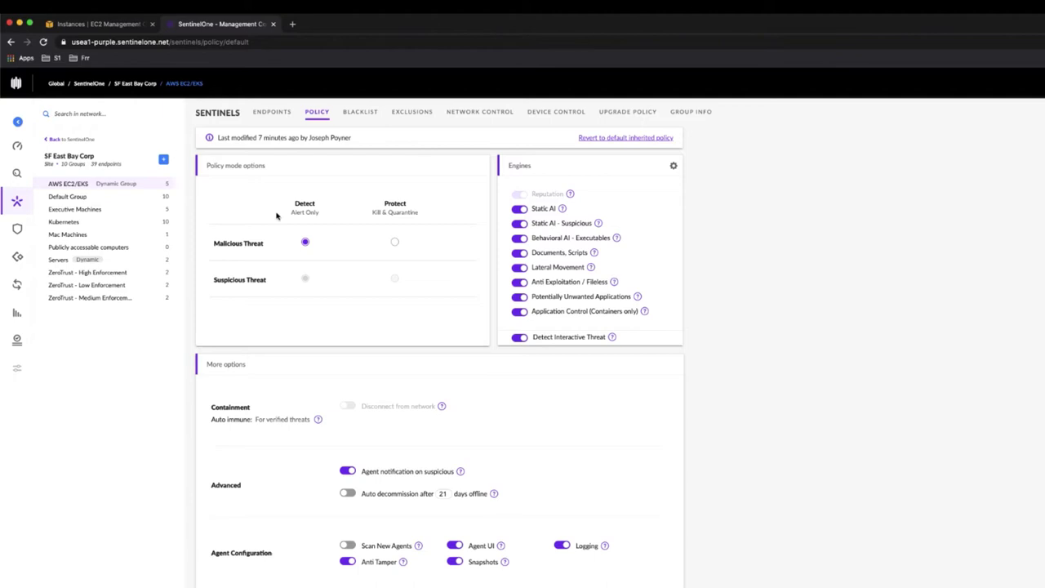
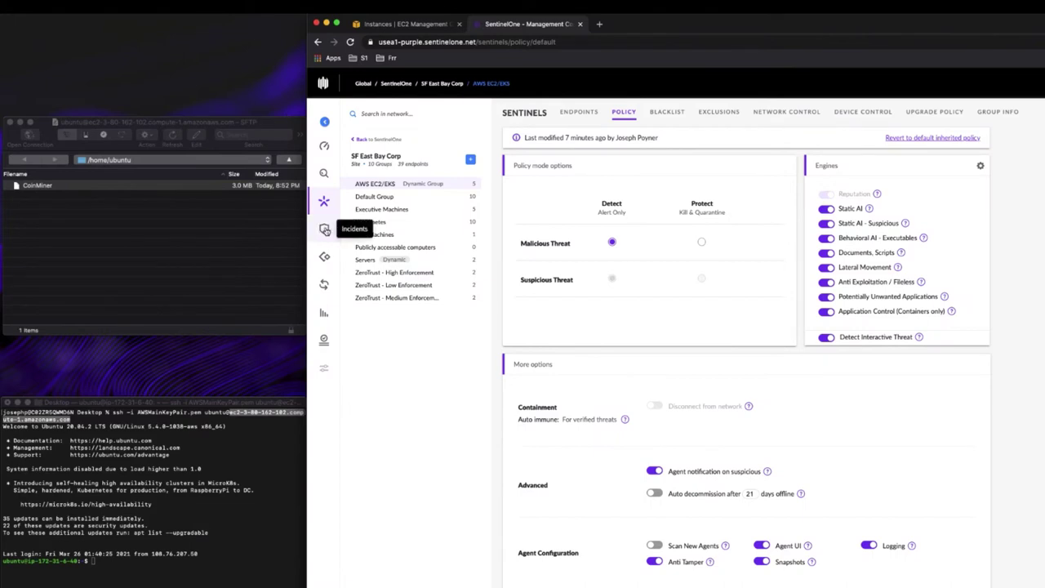
# Step: From Incidents, expand the CoinMiner detections and open the CoinMiner threat's details
pyautogui.click(325, 230)
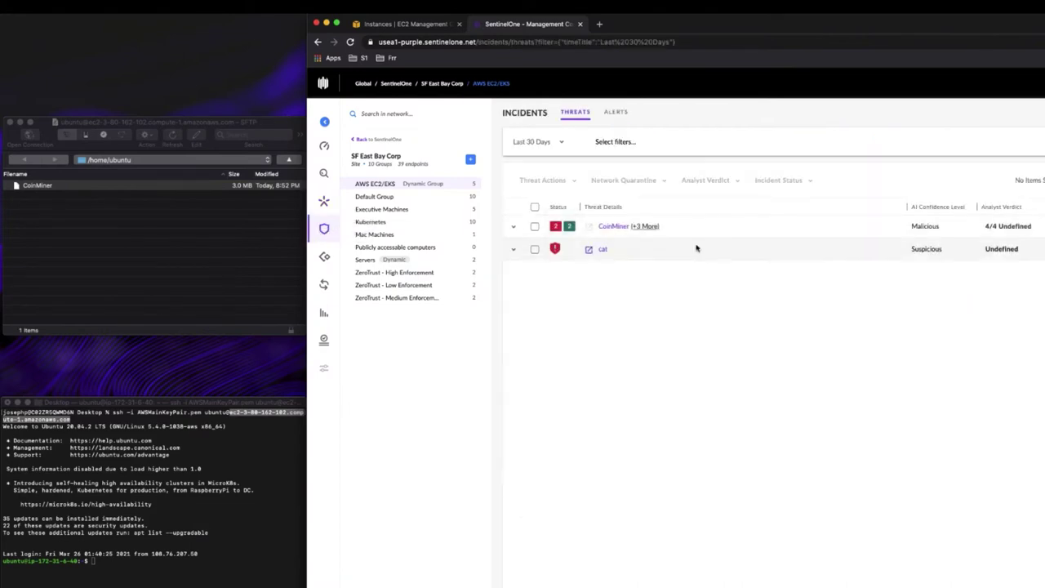
pyautogui.click(643, 228)
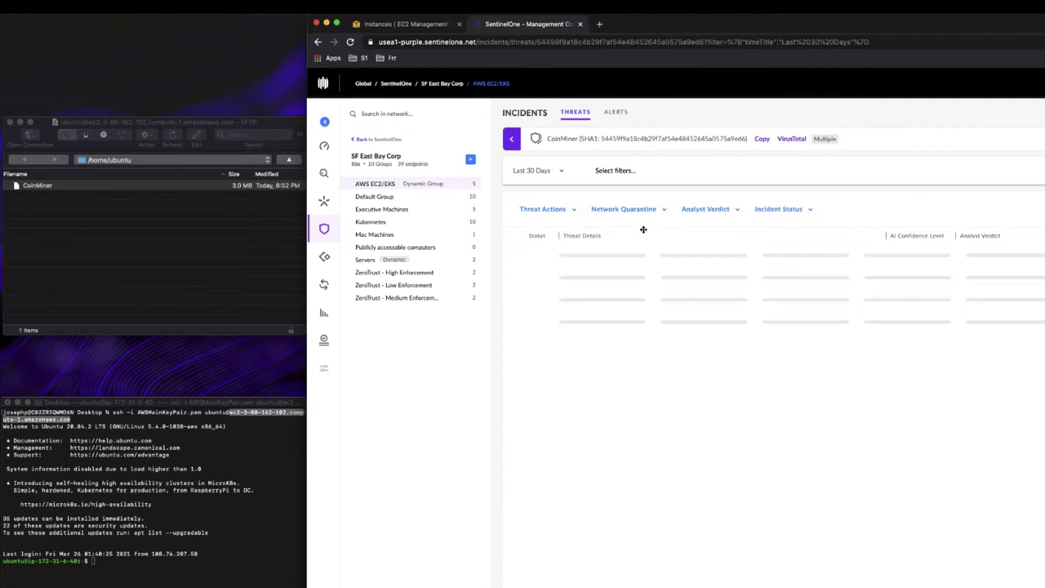
pyautogui.click(593, 257)
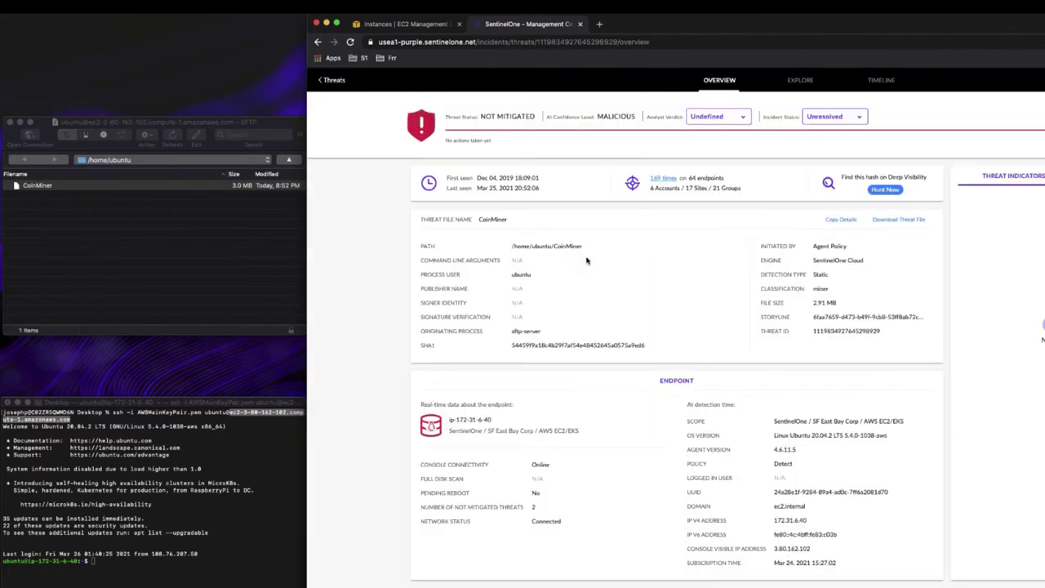
# Step: In the Linux instance's terminal, run ls to confirm the CoinMiner file is present
pyautogui.press('super+Tab')
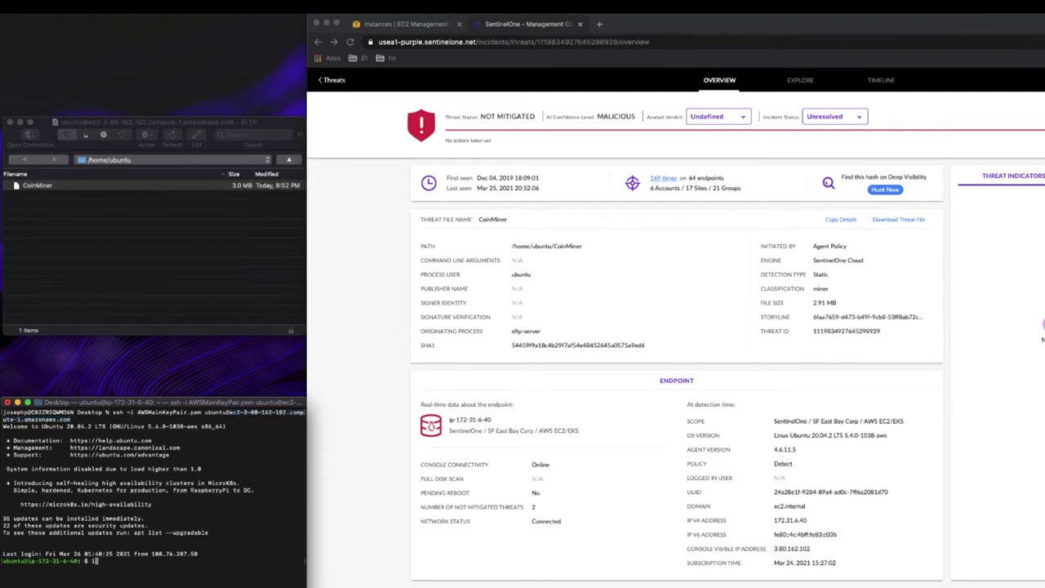
pyautogui.write('ls')
pyautogui.press('Return')
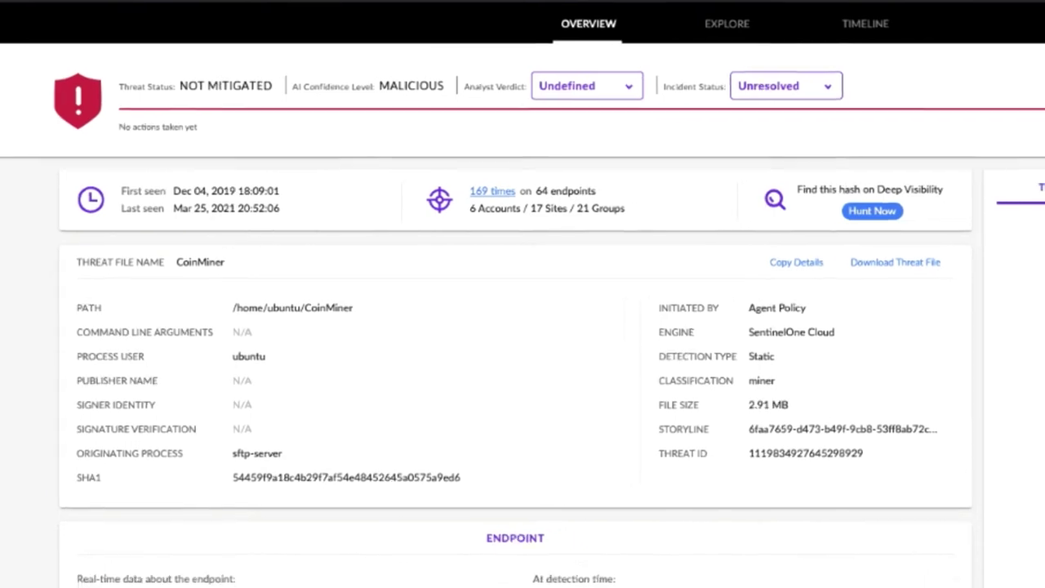
# Step: Kill and quarantine only this CoinMiner instance as True Positive, then verify with ls it's gone
pyautogui.click(961, 13)
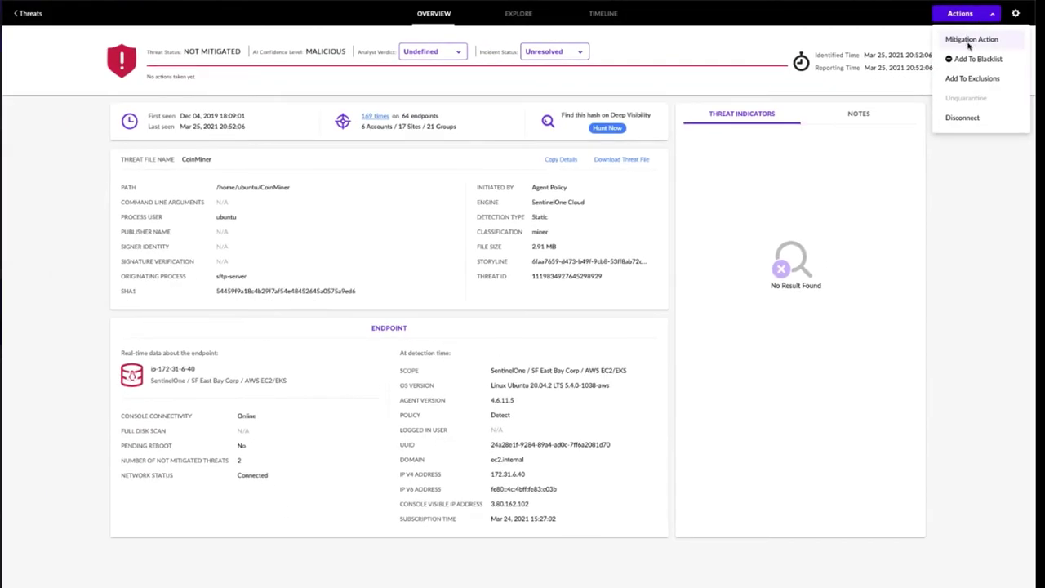
pyautogui.click(970, 43)
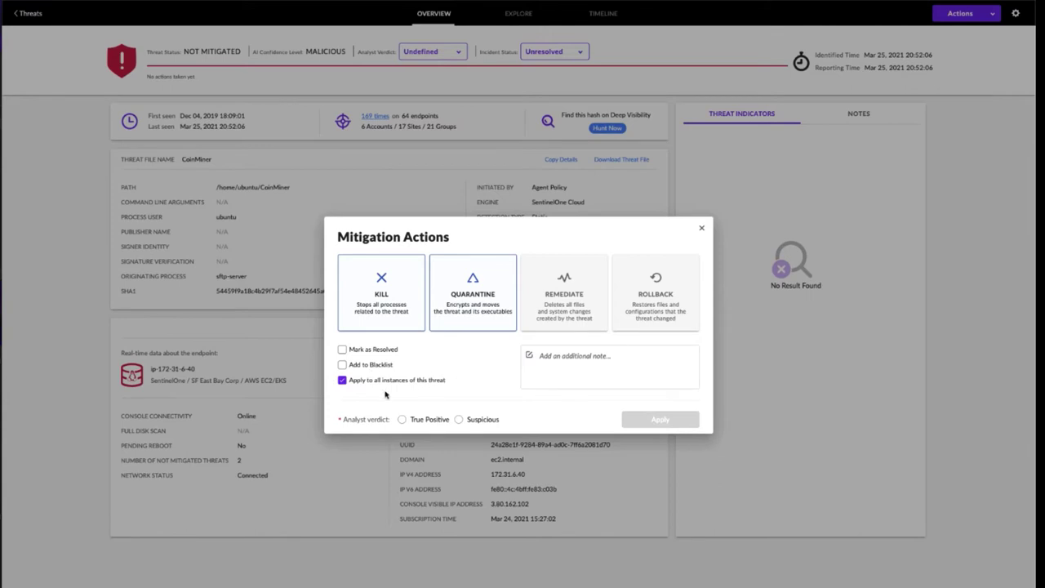
pyautogui.click(342, 381)
pyautogui.click(402, 419)
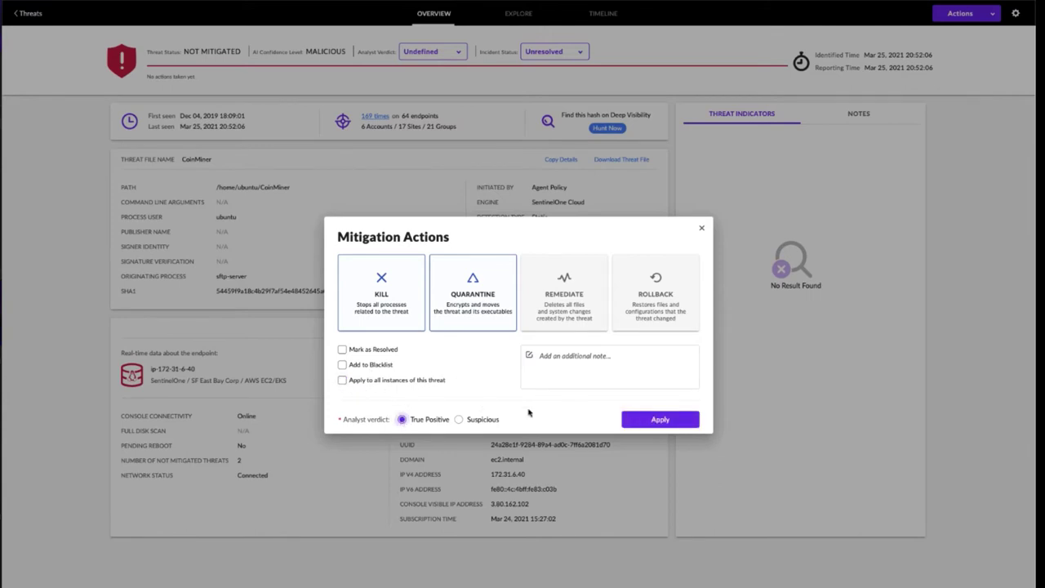
pyautogui.click(658, 427)
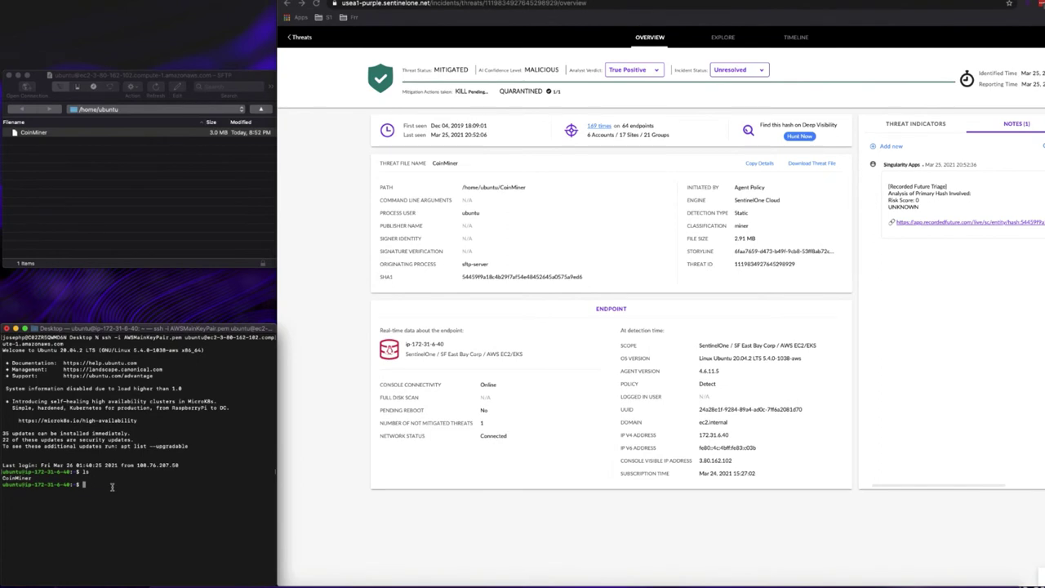
pyautogui.write('ls')
pyautogui.press('Return')
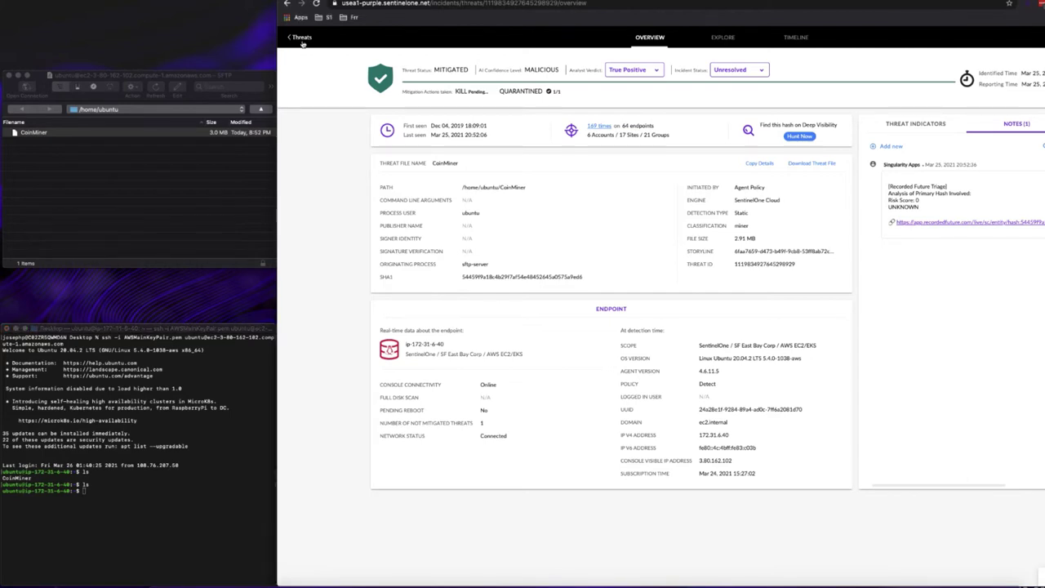
# Step: Set the group policy to Protect for malicious and suspicious threats, save, and return to Incidents
pyautogui.click(299, 38)
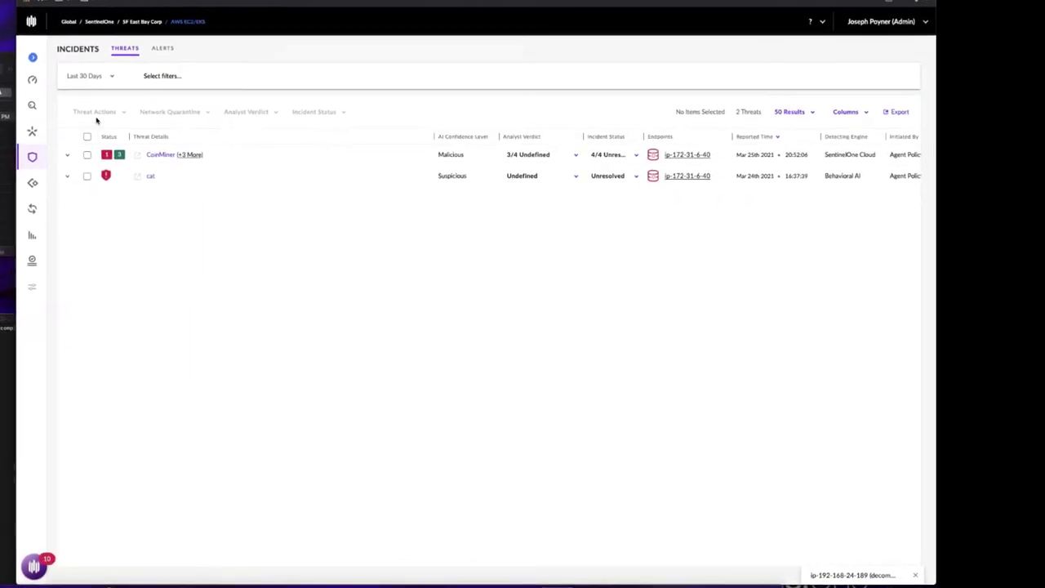
pyautogui.click(232, 143)
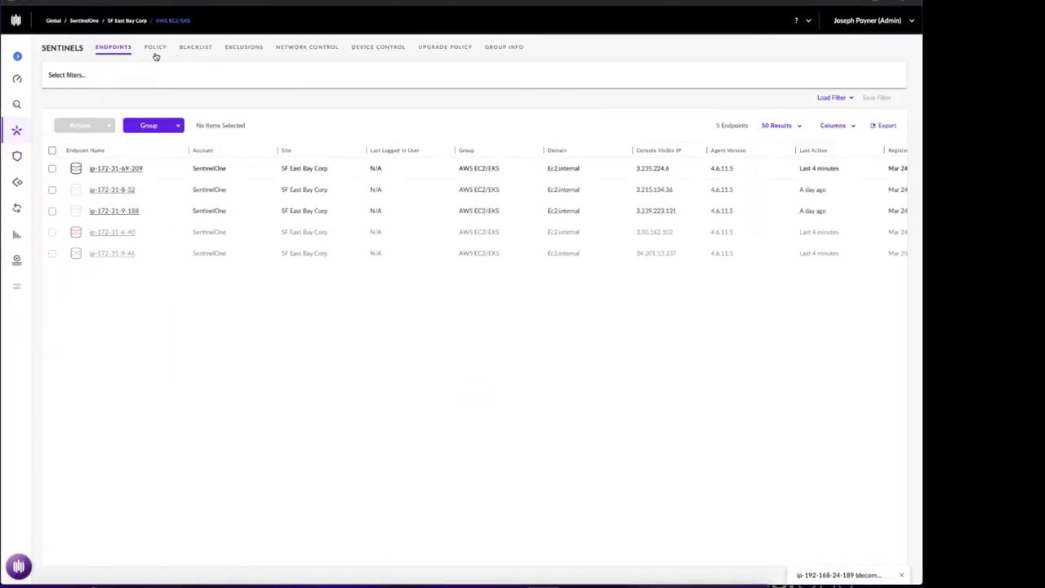
pyautogui.click(159, 48)
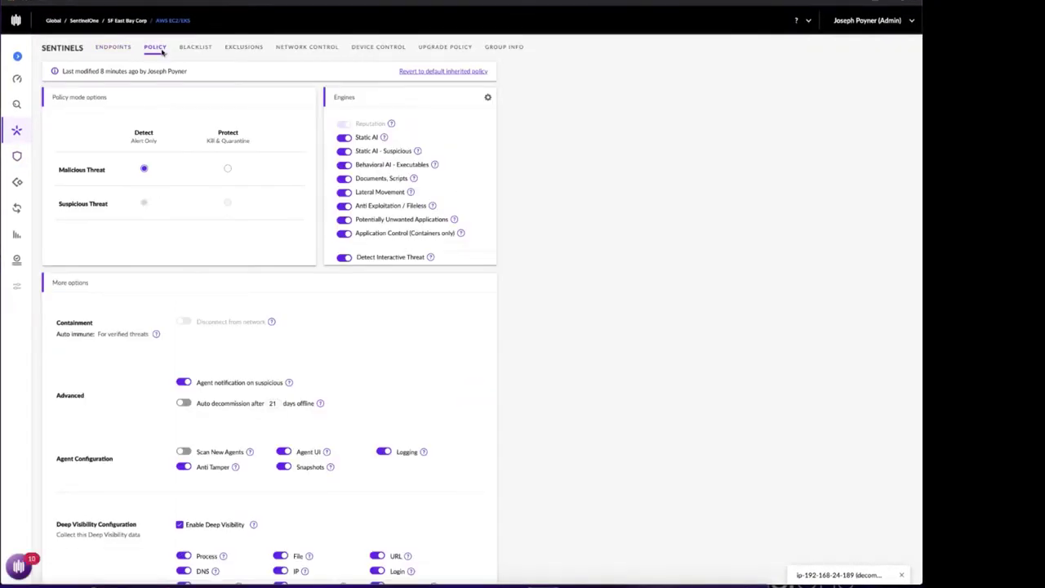
pyautogui.click(229, 168)
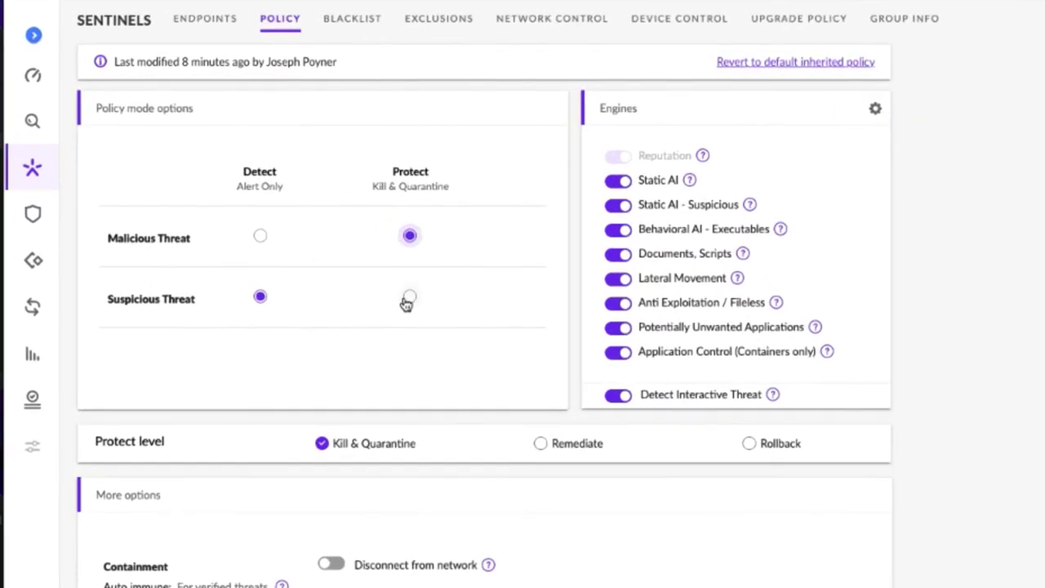
pyautogui.click(390, 286)
pyautogui.scroll(-15, 163, 319)
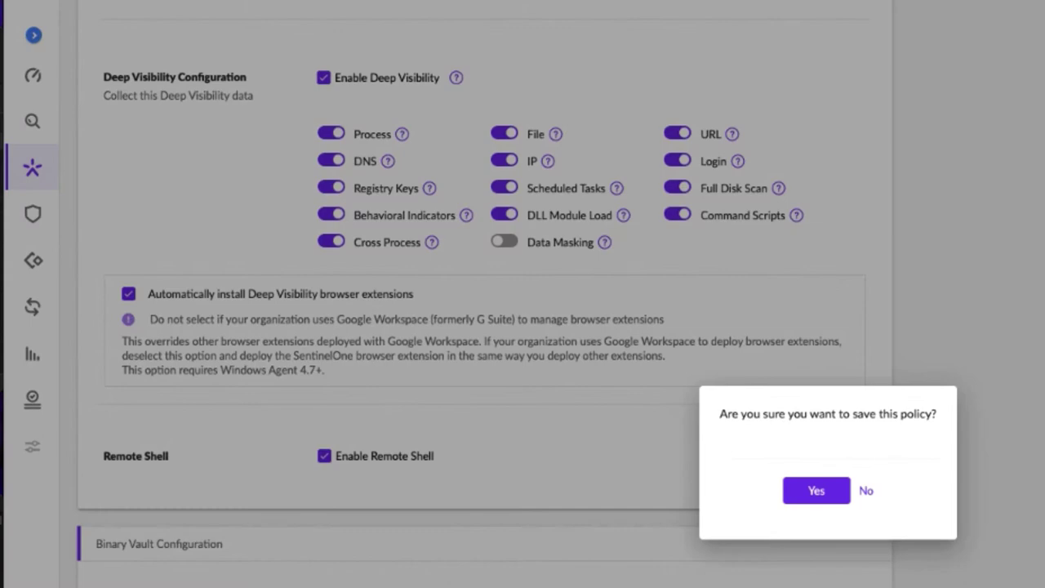
pyautogui.click(817, 493)
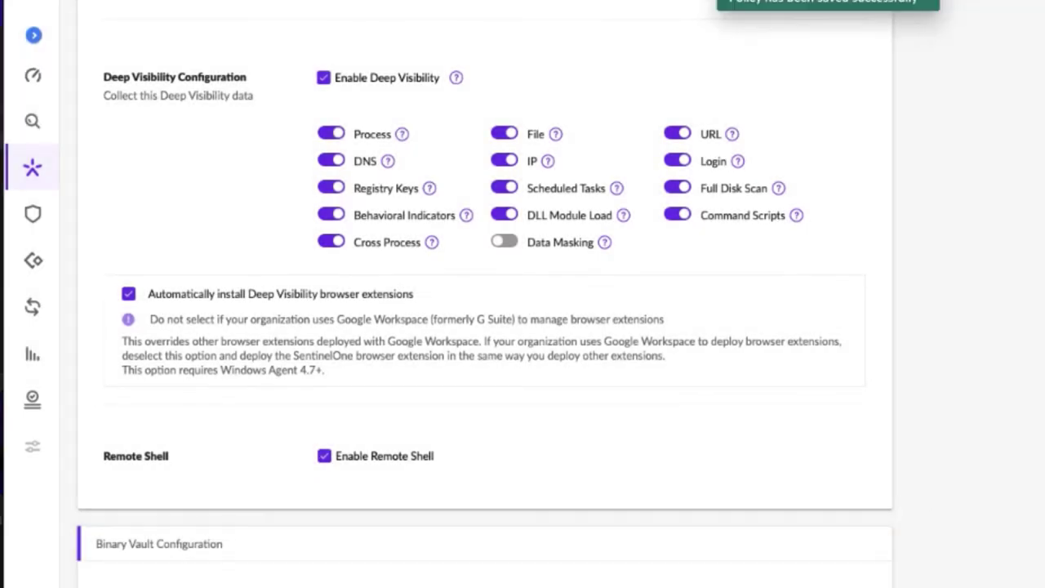
pyautogui.scroll(10, 928, 497)
pyautogui.scroll(1, 571, 338)
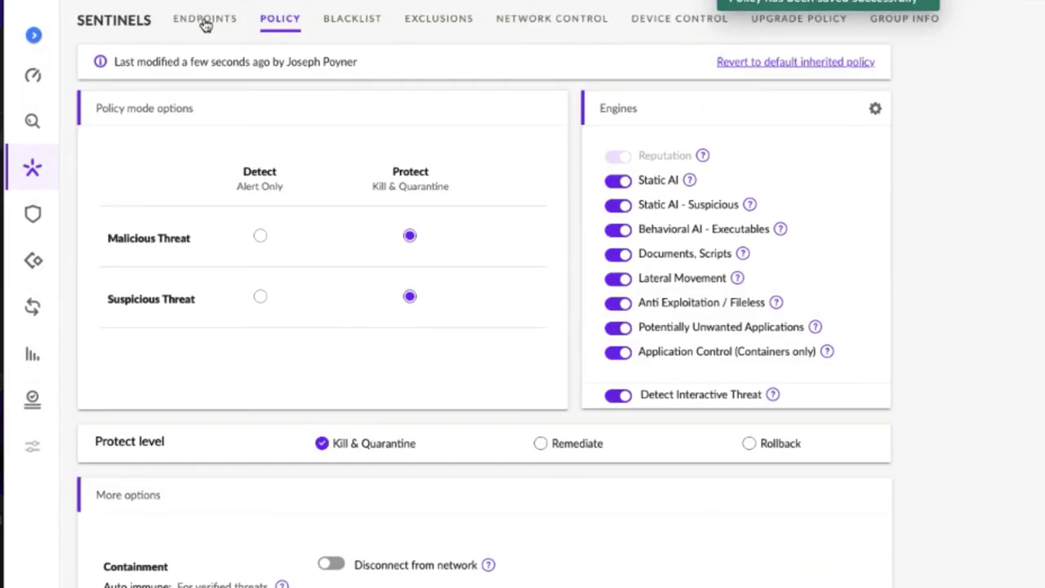
pyautogui.click(18, 222)
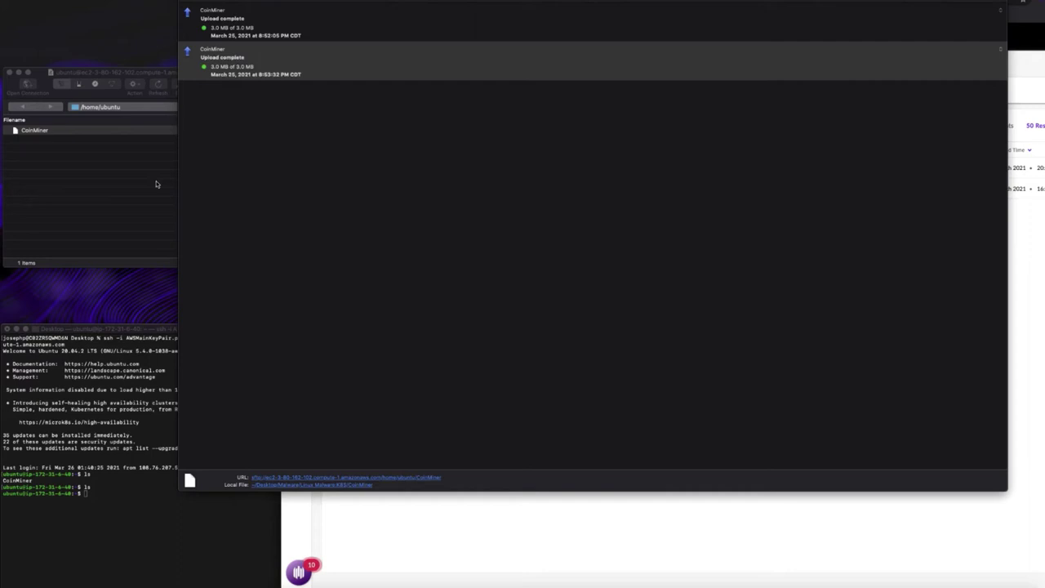
# Step: In the threat console, expand the CoinMiner detections and open the newest one
pyautogui.click(1021, 175)
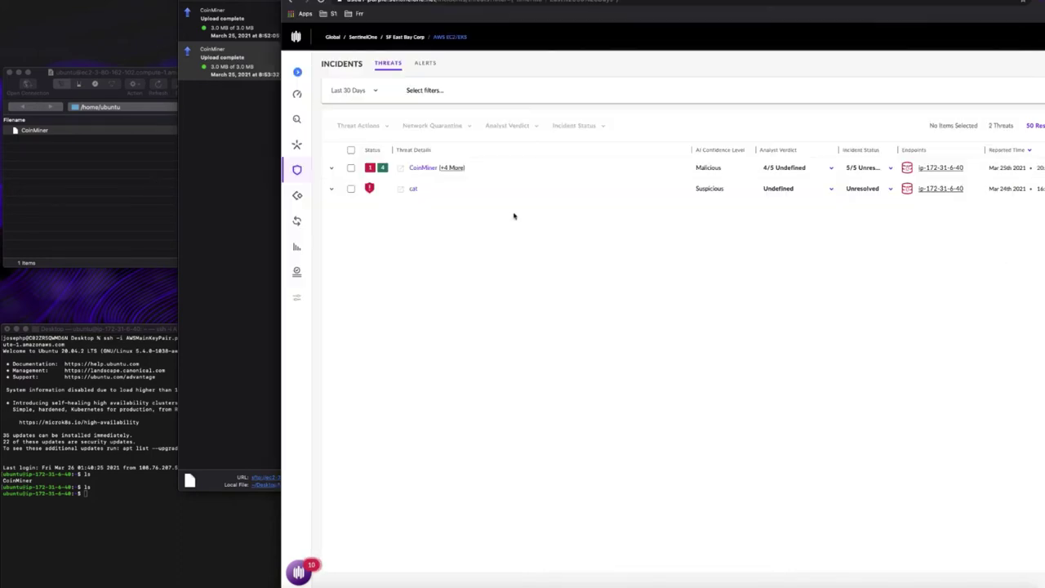
pyautogui.click(449, 169)
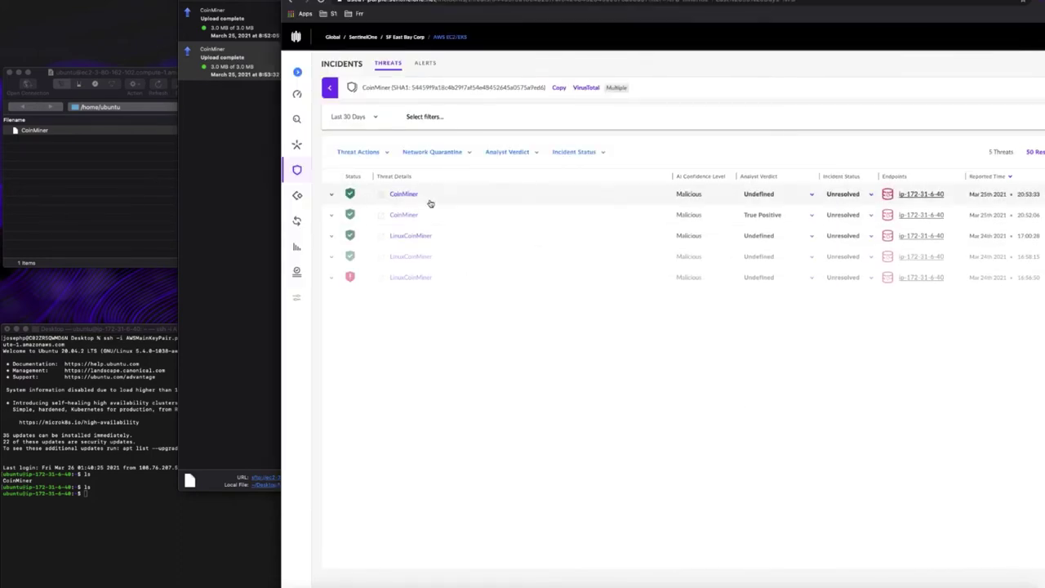
pyautogui.click(399, 194)
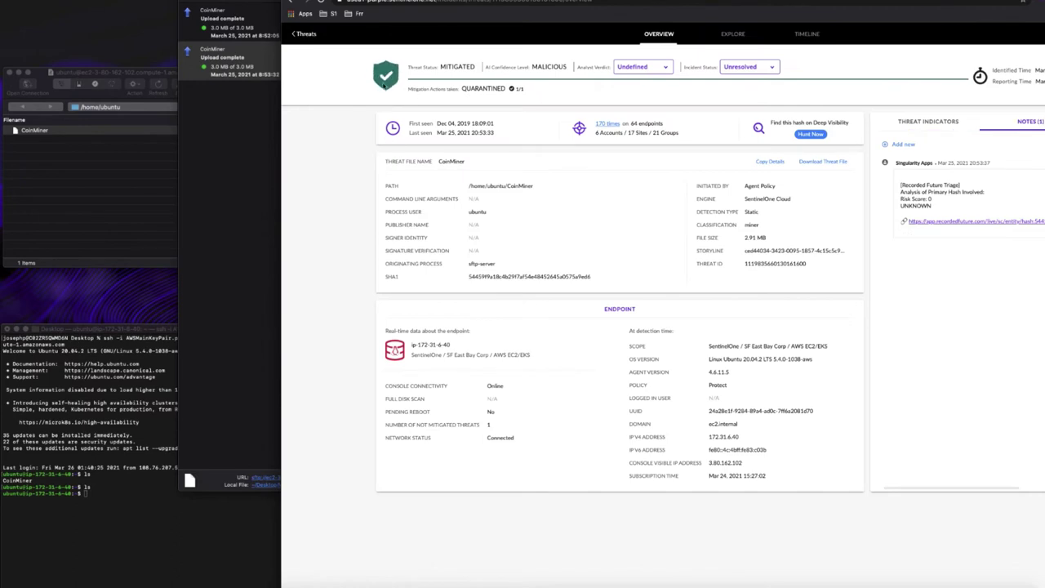
# Step: Run ls in the Linux terminal to confirm the re-uploaded CoinMiner was removed
pyautogui.moveTo(477, 94)
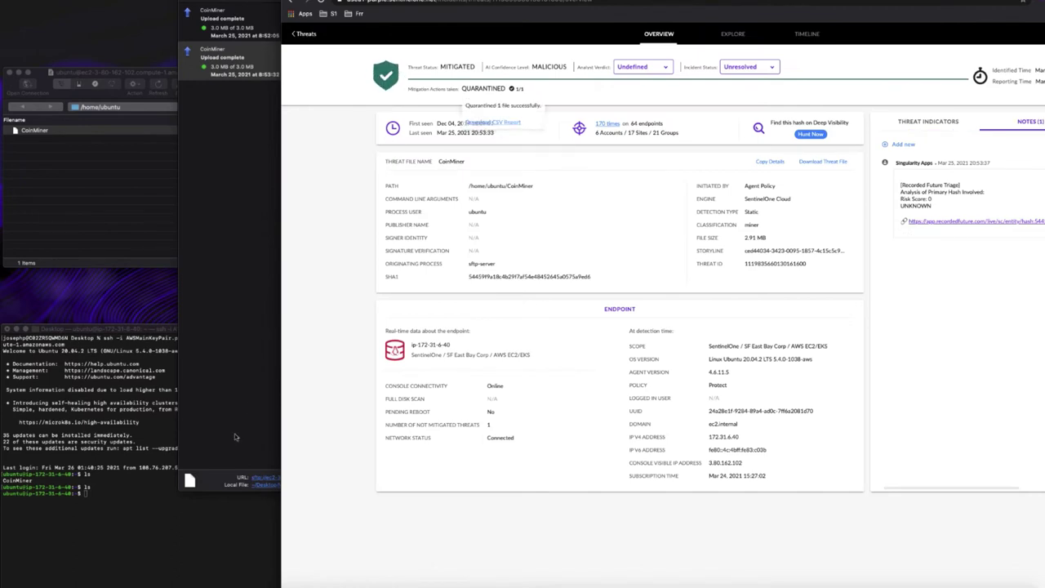
pyautogui.click(130, 523)
pyautogui.write('ls')
pyautogui.press('Return')
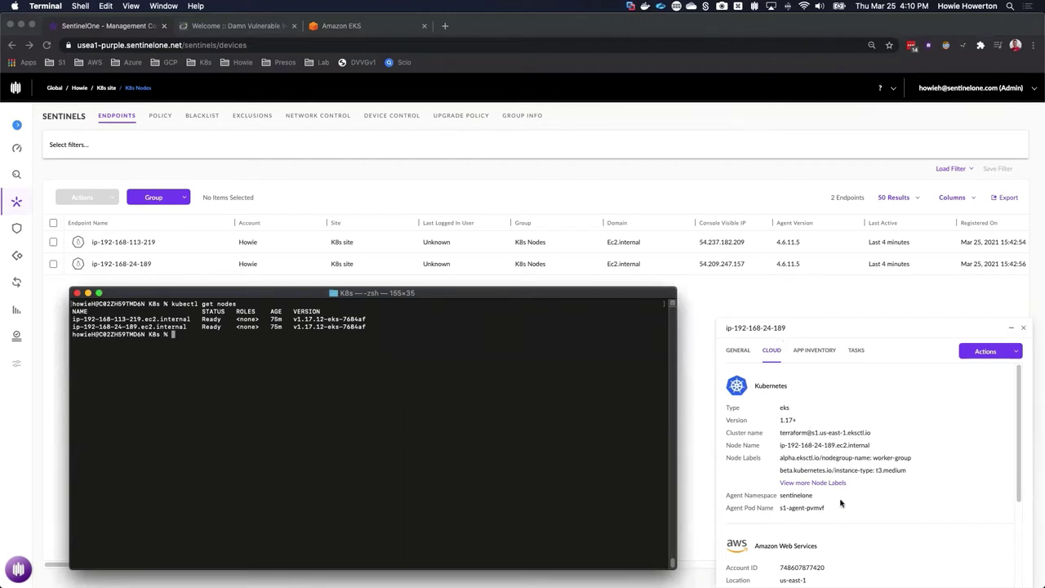
# Step: Look over the node's Cloud panel, then bring up the DVWA welcome page
pyautogui.scroll(-1, 849, 519)
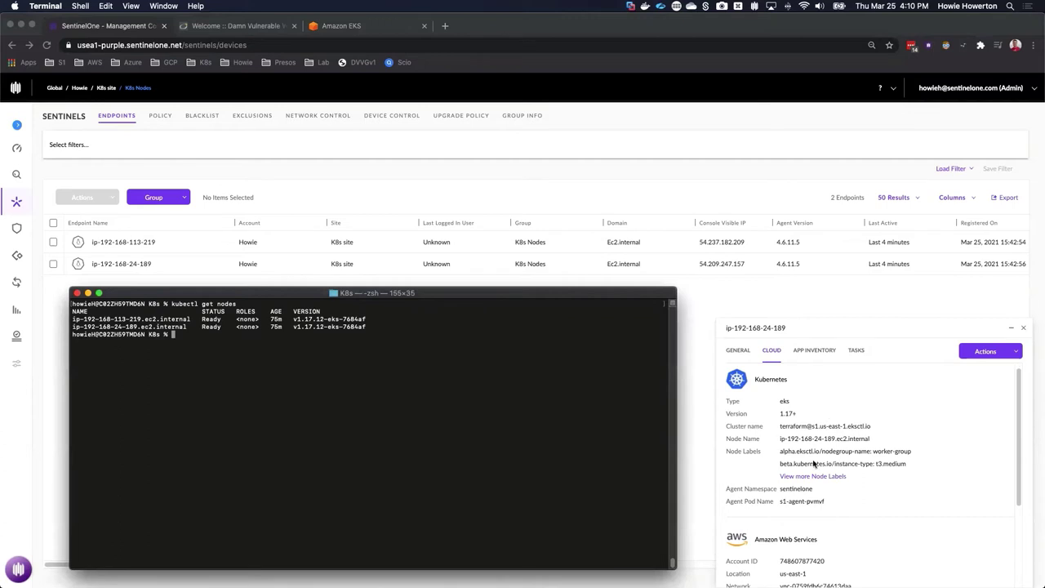
pyautogui.scroll(1, 854, 449)
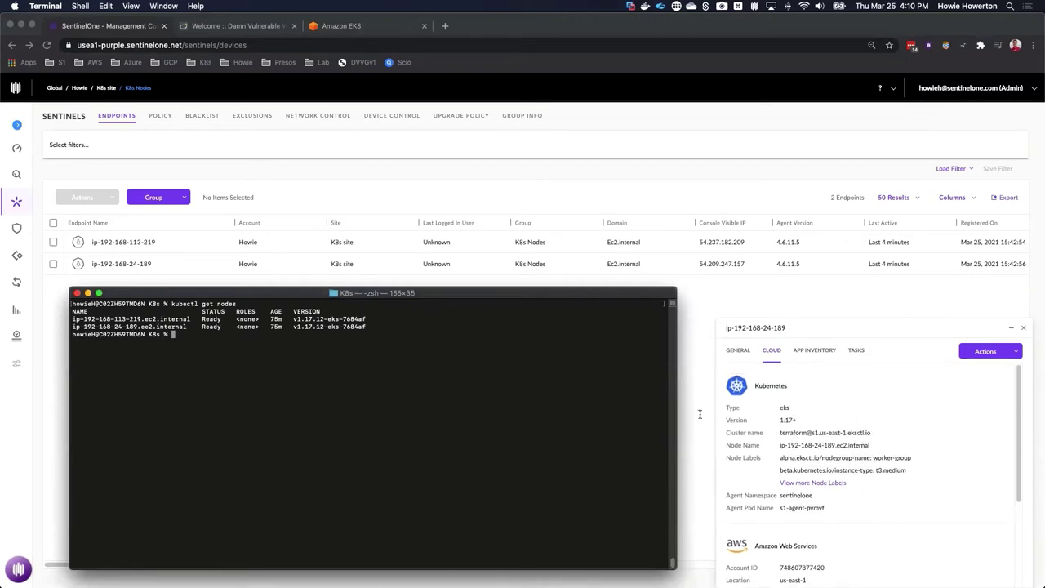
pyautogui.click(235, 26)
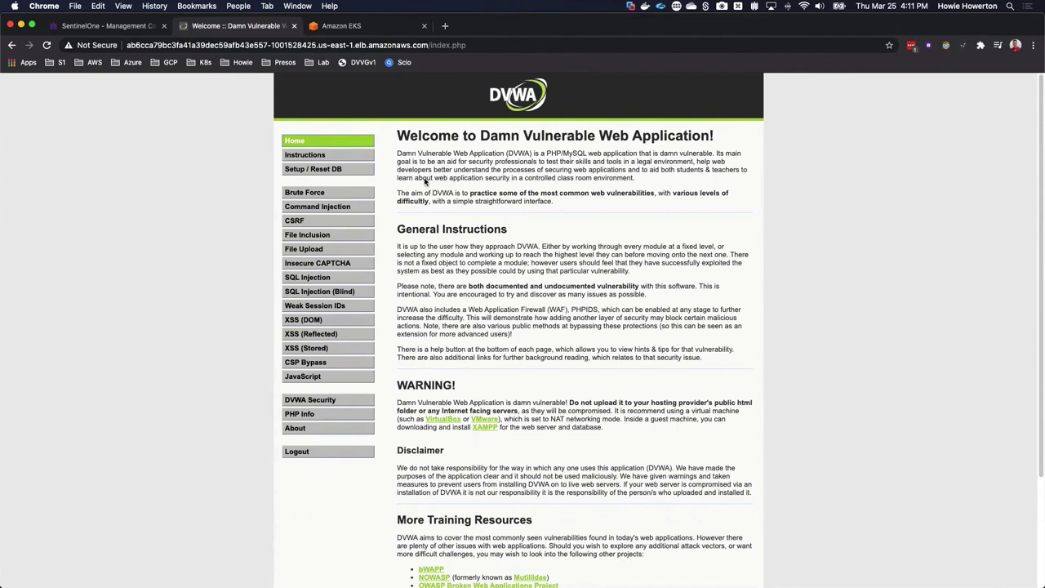
# Step: Open DVWA's Command Injection page and focus its empty ping-a-device IP address field
pyautogui.click(326, 207)
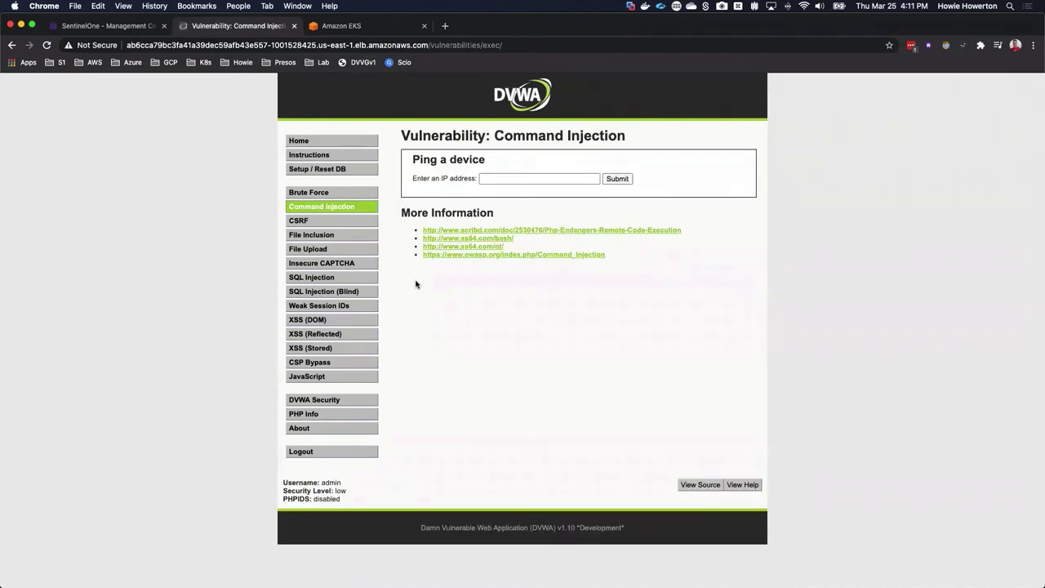
pyautogui.click(489, 178)
pyautogui.click(572, 376)
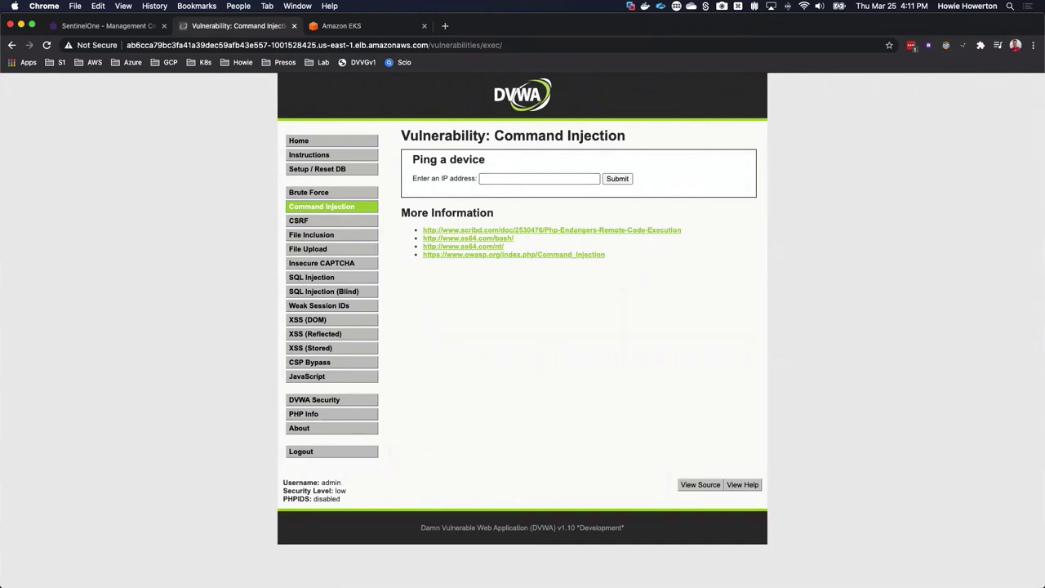
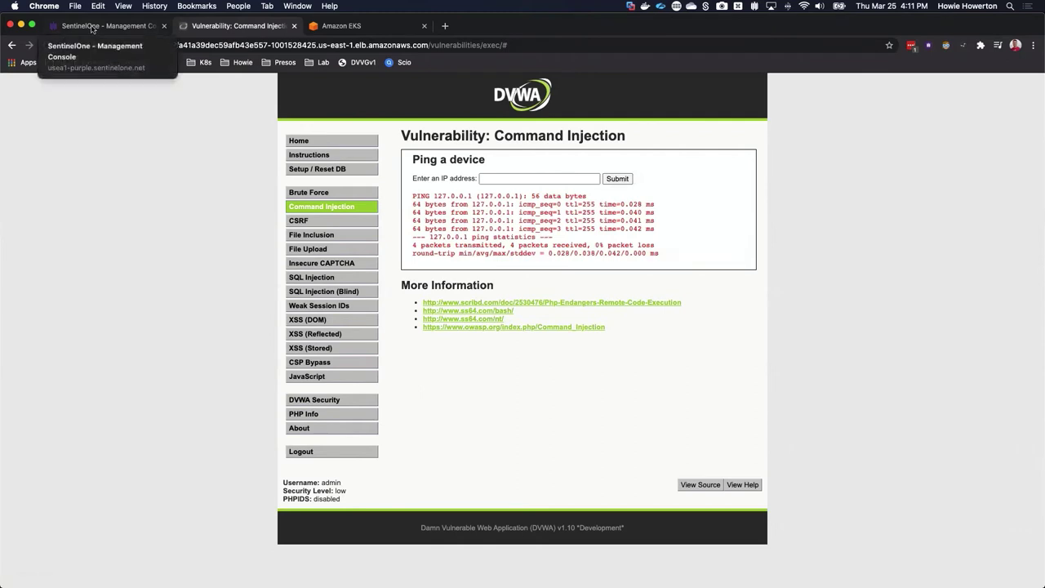
# Step: On the SentinelOne Incidents page, expand the doki Trojan row to show it mitigated and quarantined 1/1
pyautogui.click(93, 29)
pyautogui.moveTo(31, 256)
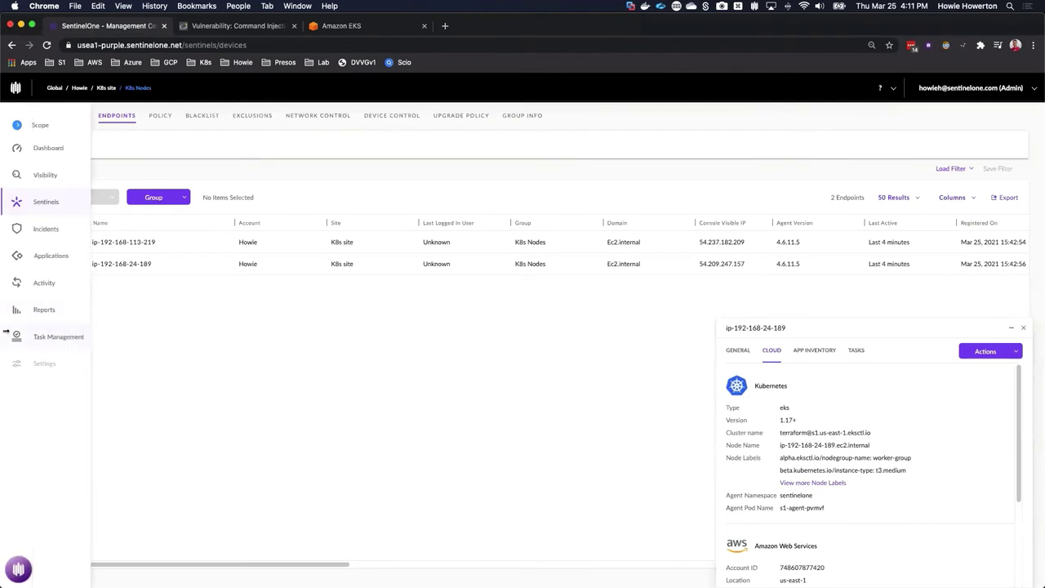
pyautogui.click(31, 230)
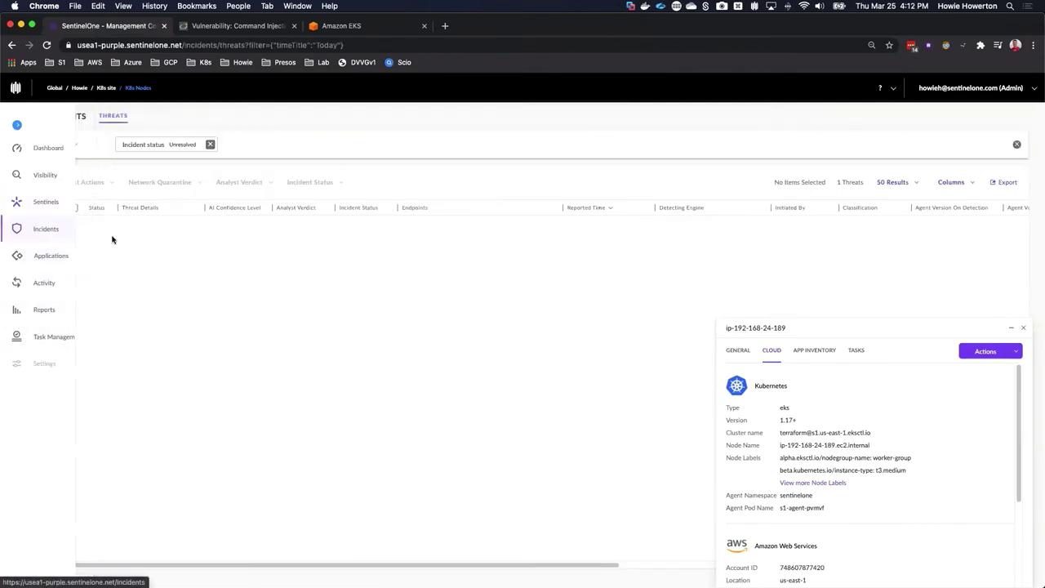
pyautogui.click(1023, 328)
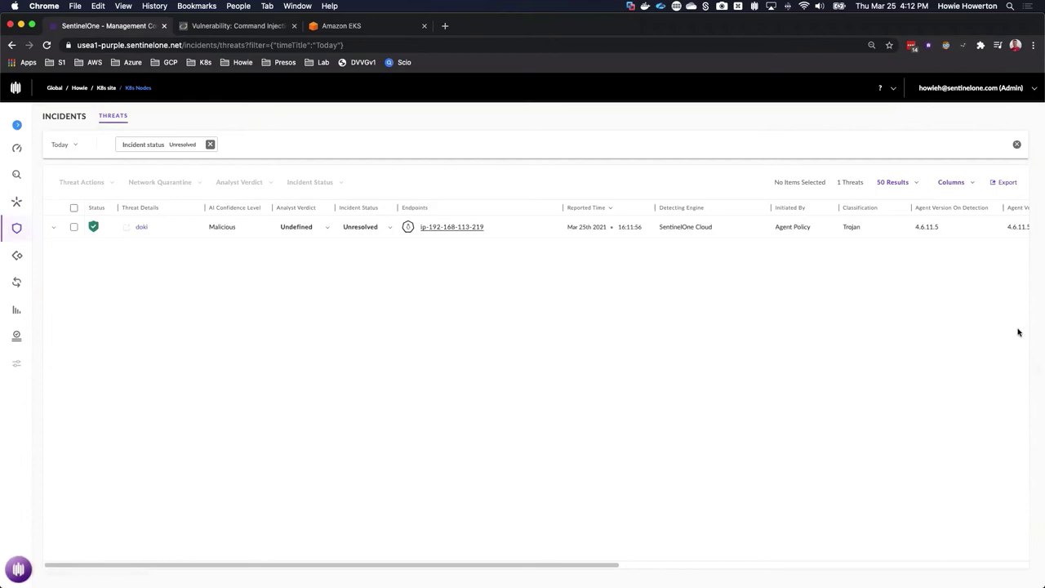
pyautogui.click(55, 230)
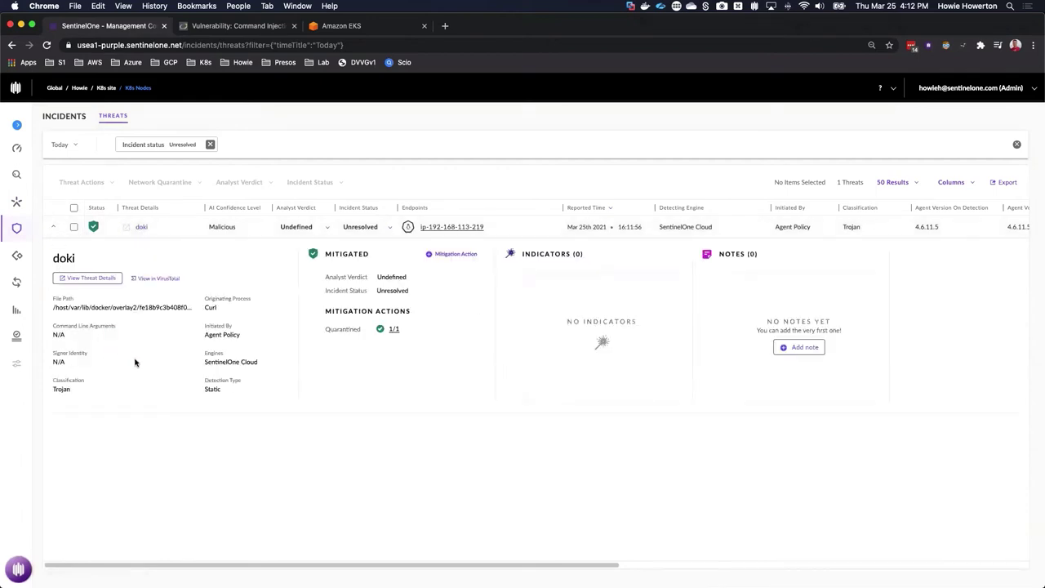
# Step: View the doki threat's Kubernetes details (cluster, node, dvwa pod, container), then return to the Threats list
pyautogui.click(90, 279)
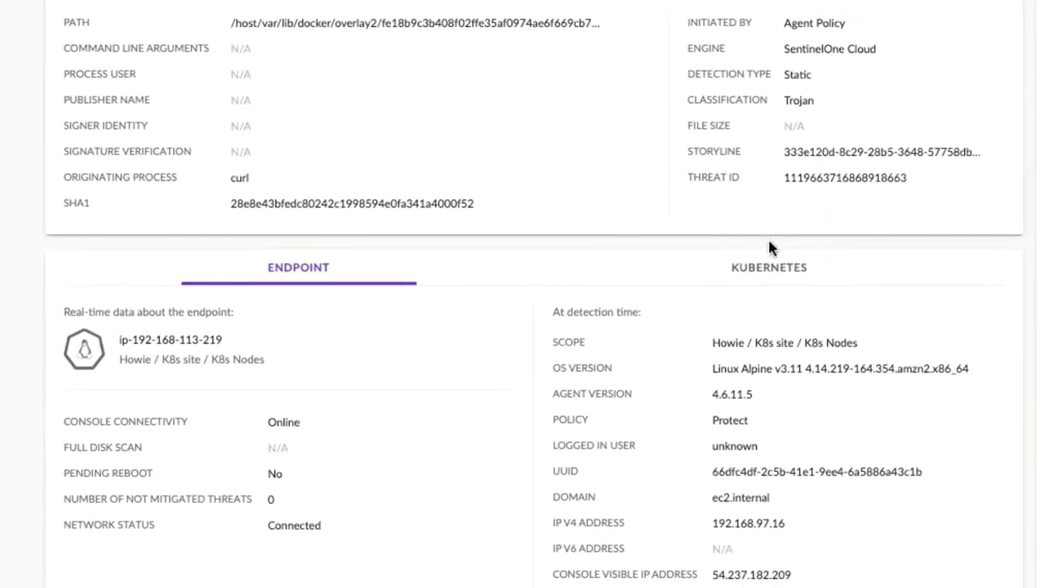
pyautogui.click(776, 270)
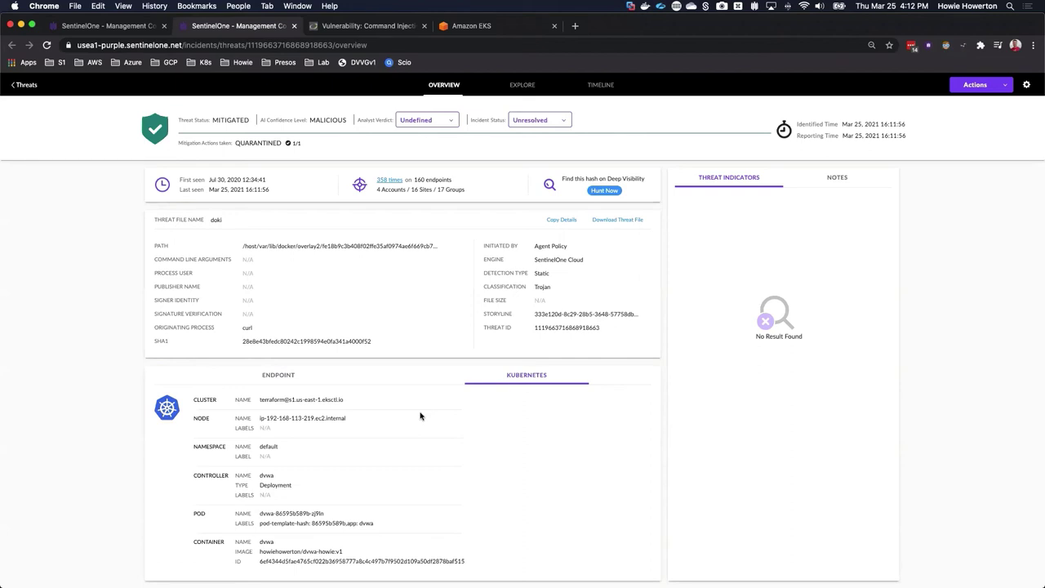
pyautogui.click(25, 85)
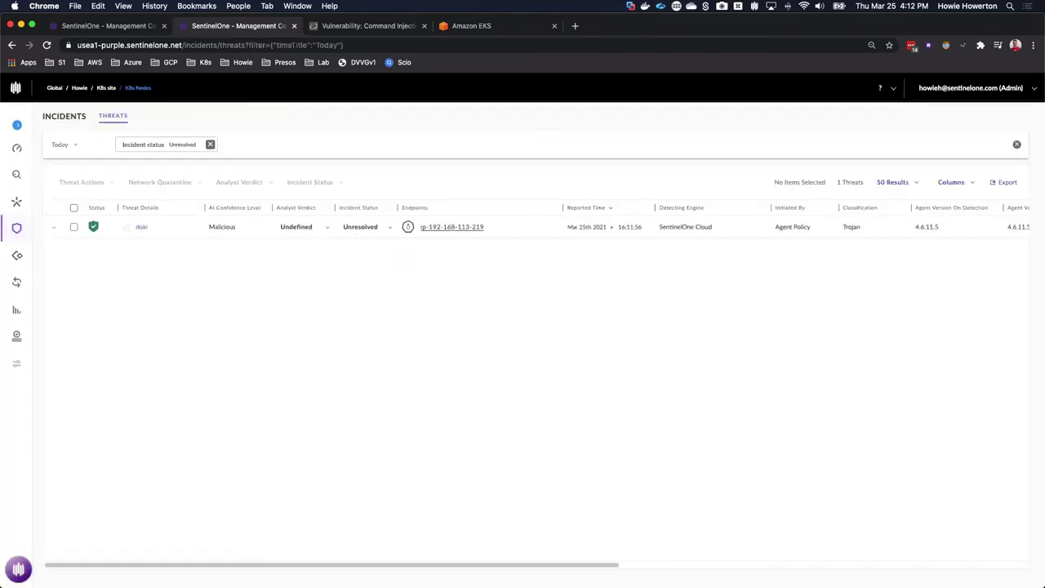
# Step: List the cluster's pods in Terminal with kubectl get pods
pyautogui.press('super+Tab')
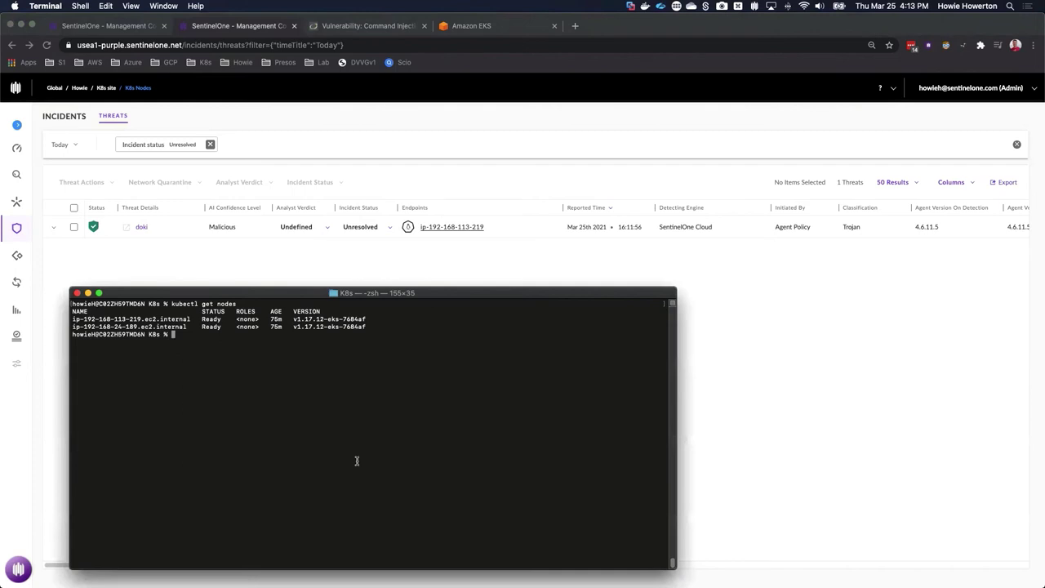
pyautogui.write('kubectl get pods')
pyautogui.press('Return')
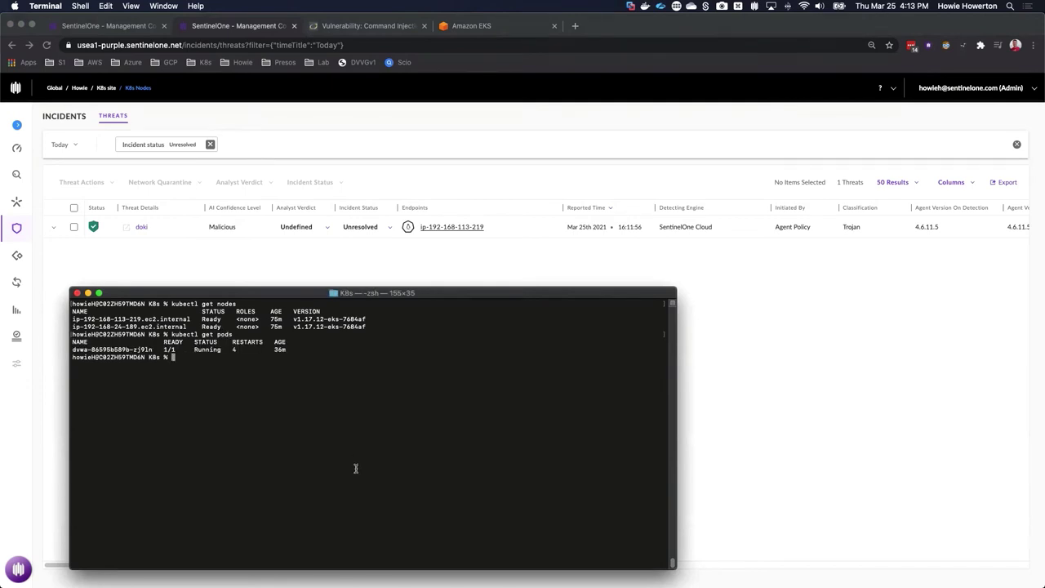
# Step: Open a bash shell in the dvwa pod with kubectl exec -it <dvwa pod> -- /bin/bash
pyautogui.write('kubectl exec -it')
pyautogui.moveTo(152, 349); pyautogui.dragTo(70, 350)
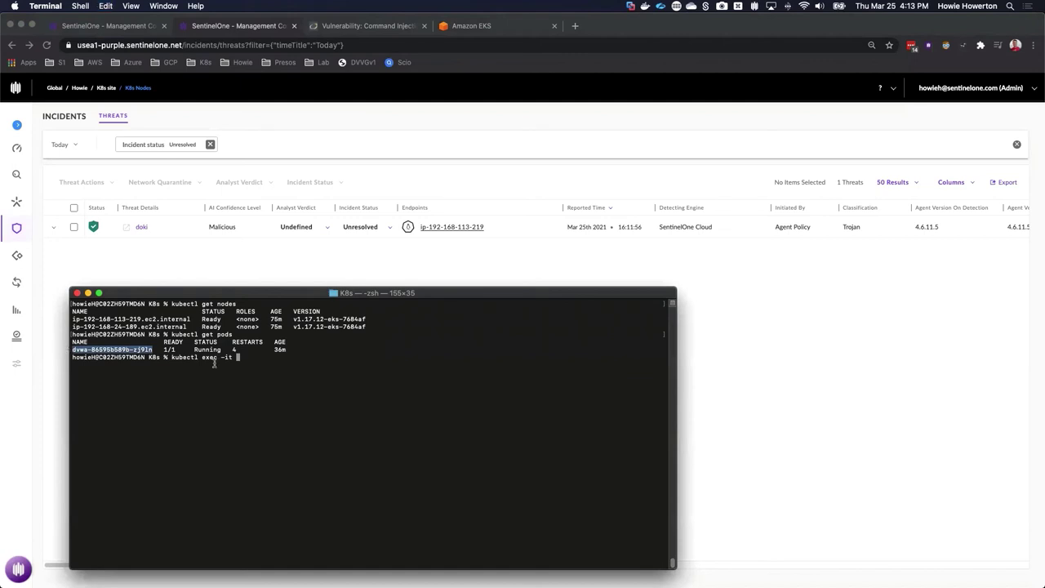
pyautogui.press('super+c')
pyautogui.press('super+v')
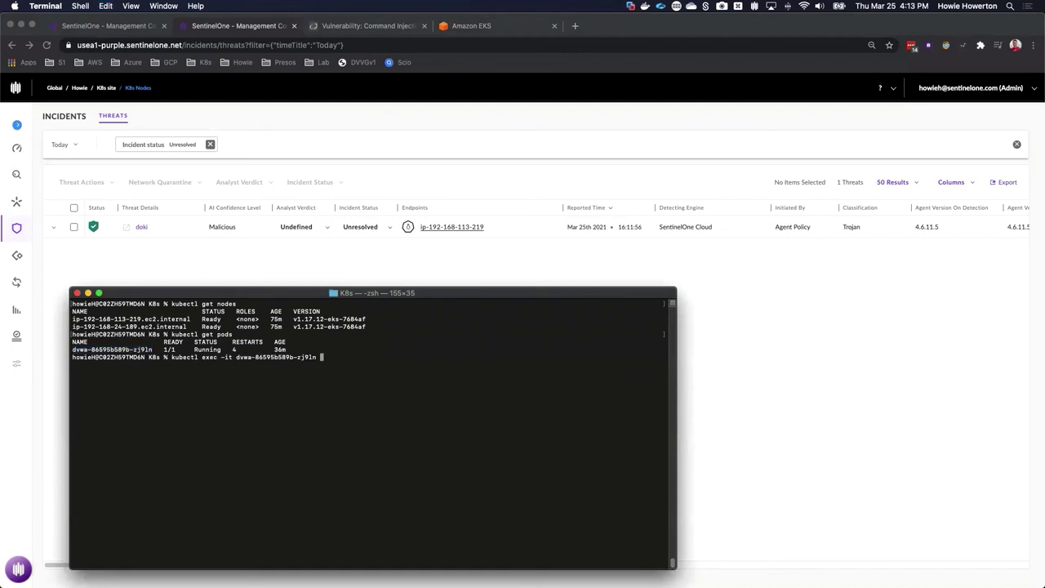
pyautogui.write('-- /bin/bash')
pyautogui.press('Return')
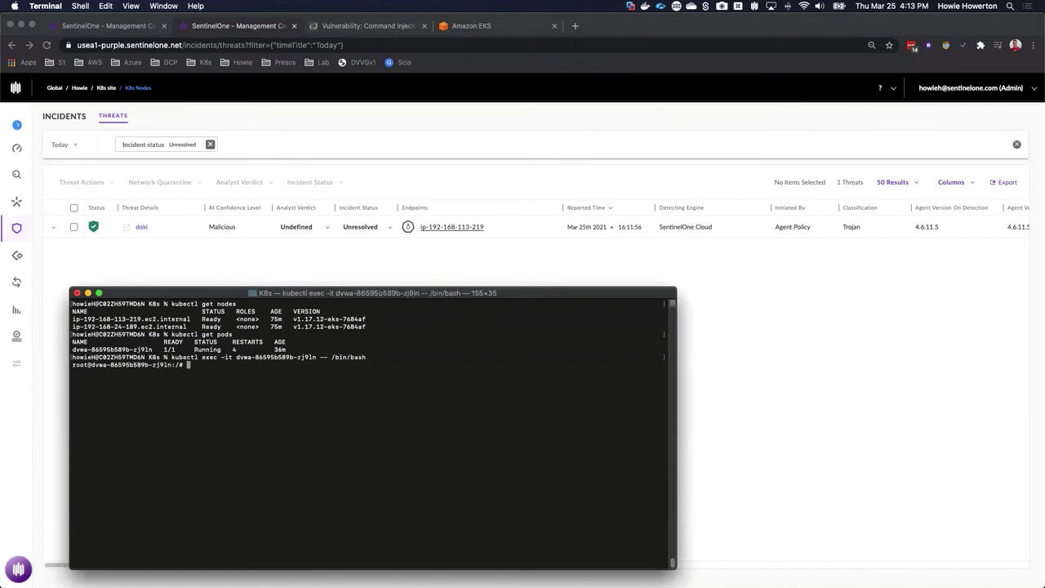
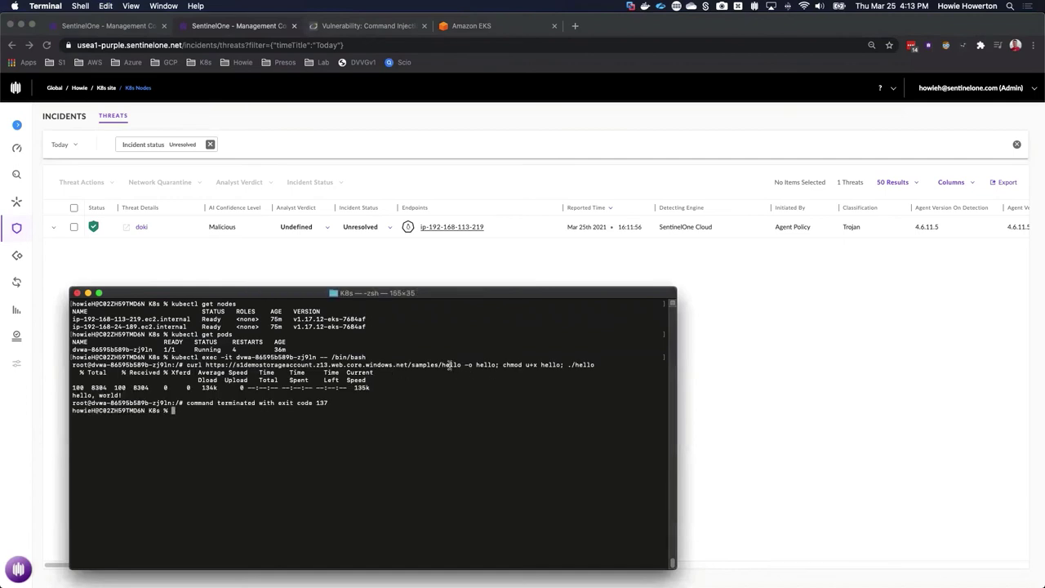
# Step: Select the word 'hello' in the curl command's download URL in Terminal
pyautogui.doubleClick(450, 365)
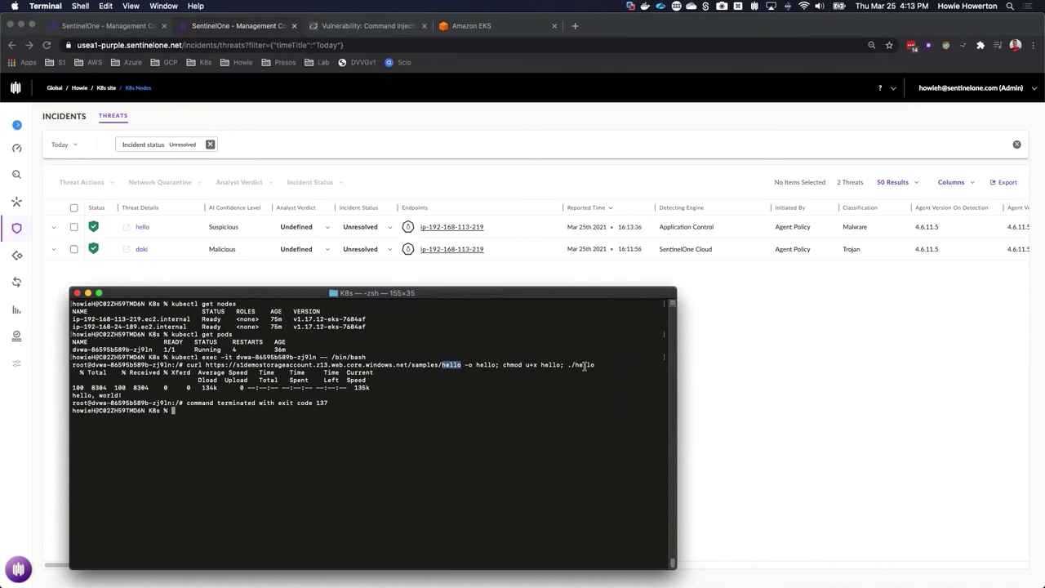
# Step: Expand the hello threat and view its Kubernetes details: cluster, node, default namespace, dvwa pod and container
pyautogui.click(133, 269)
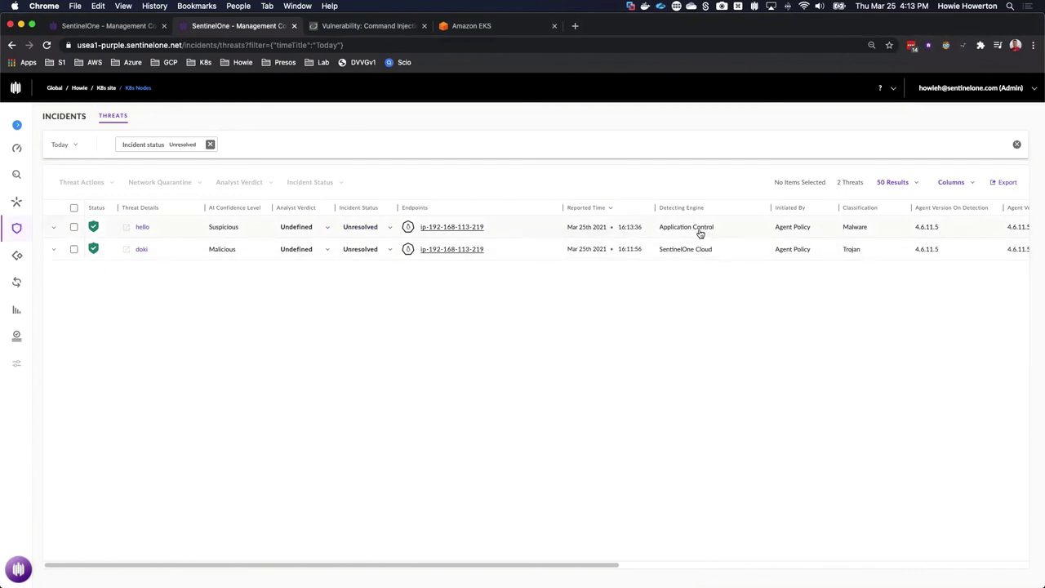
pyautogui.click(53, 228)
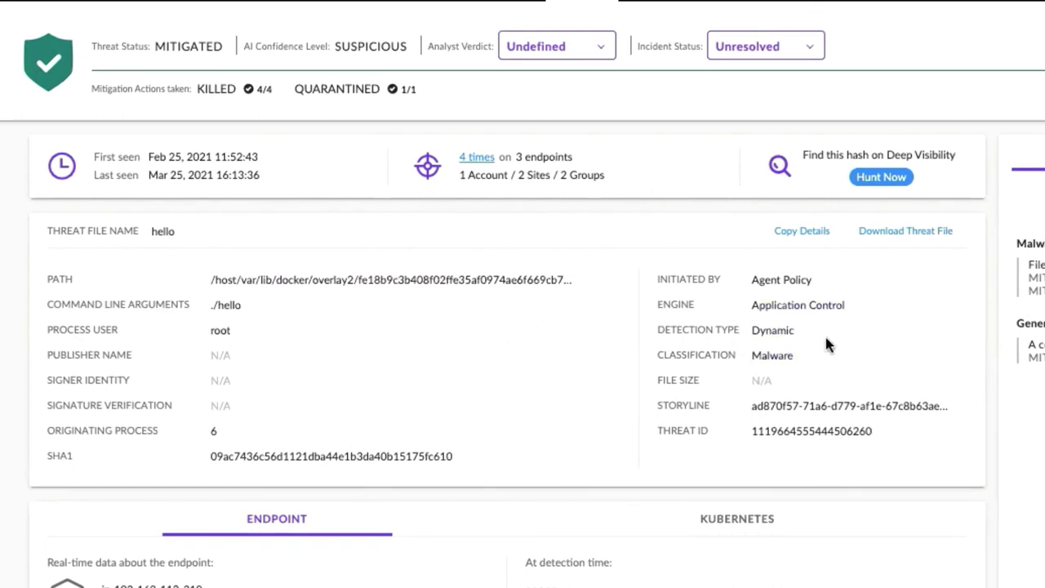
pyautogui.scroll(-5, 826, 339)
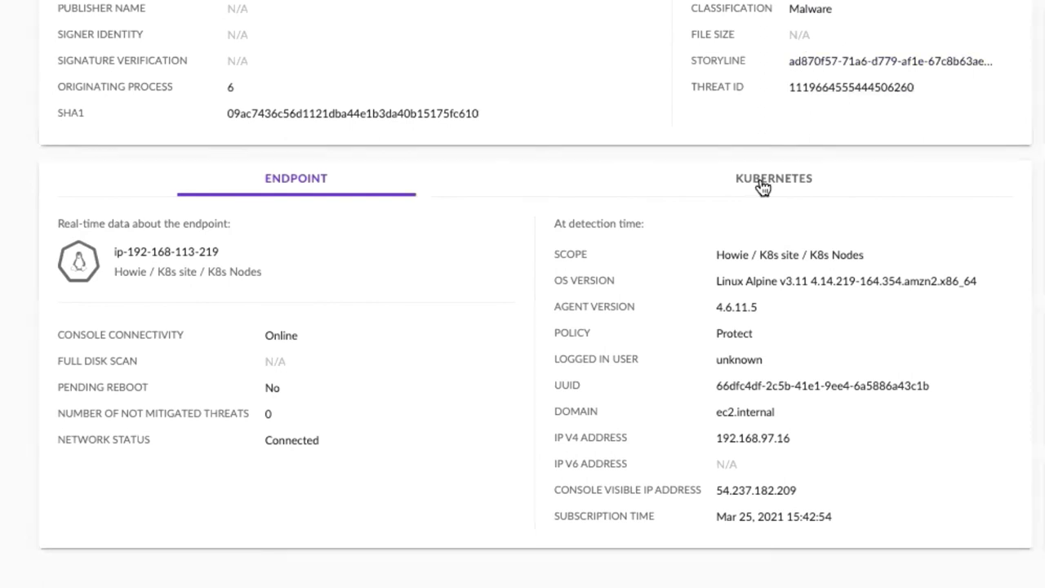
pyautogui.click(762, 187)
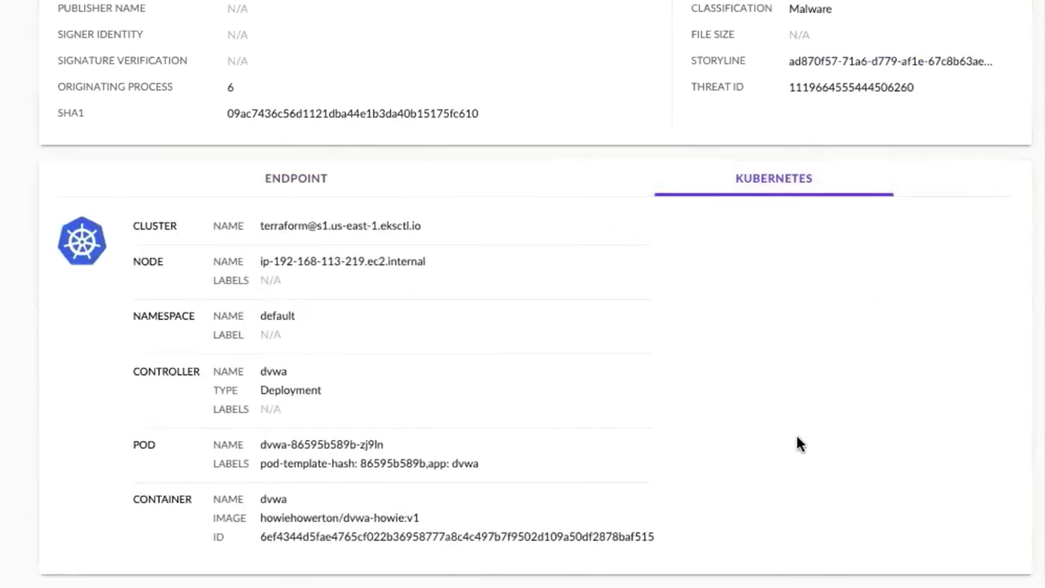